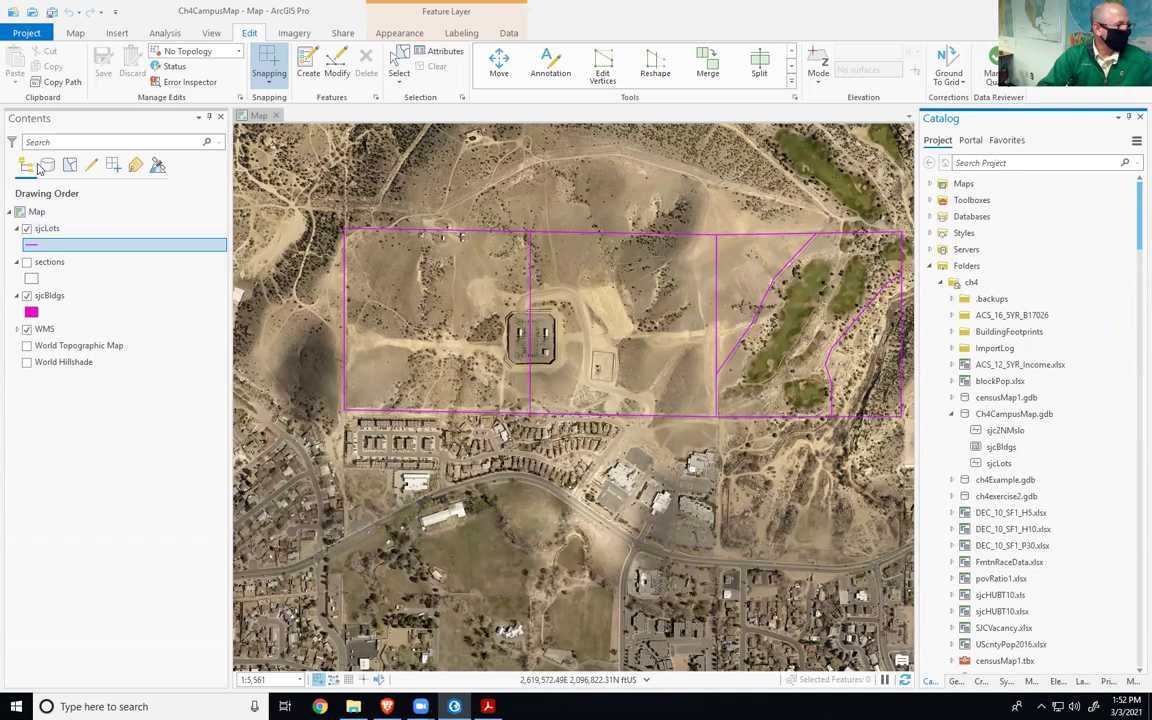
- View the map layers by data source, return to drawing order, and look over the export options for the sjcLots feature class
{"action": "left_click", "coordinate": [47, 168]}
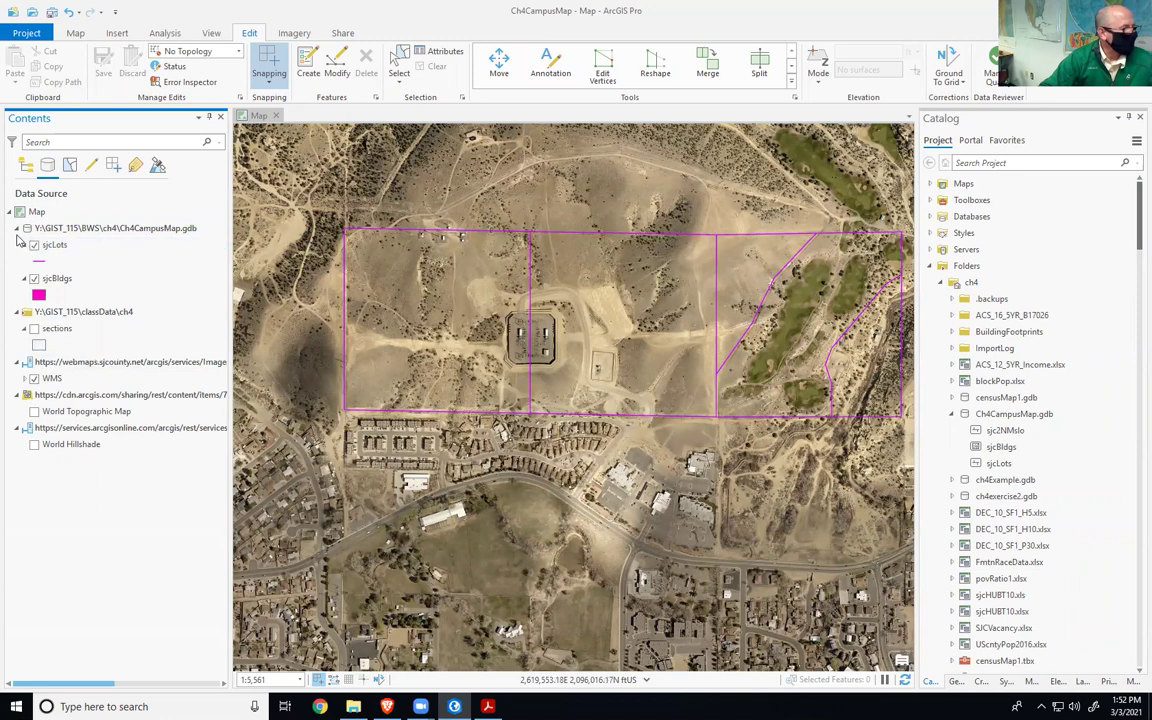
{"action": "left_click", "coordinate": [27, 169]}
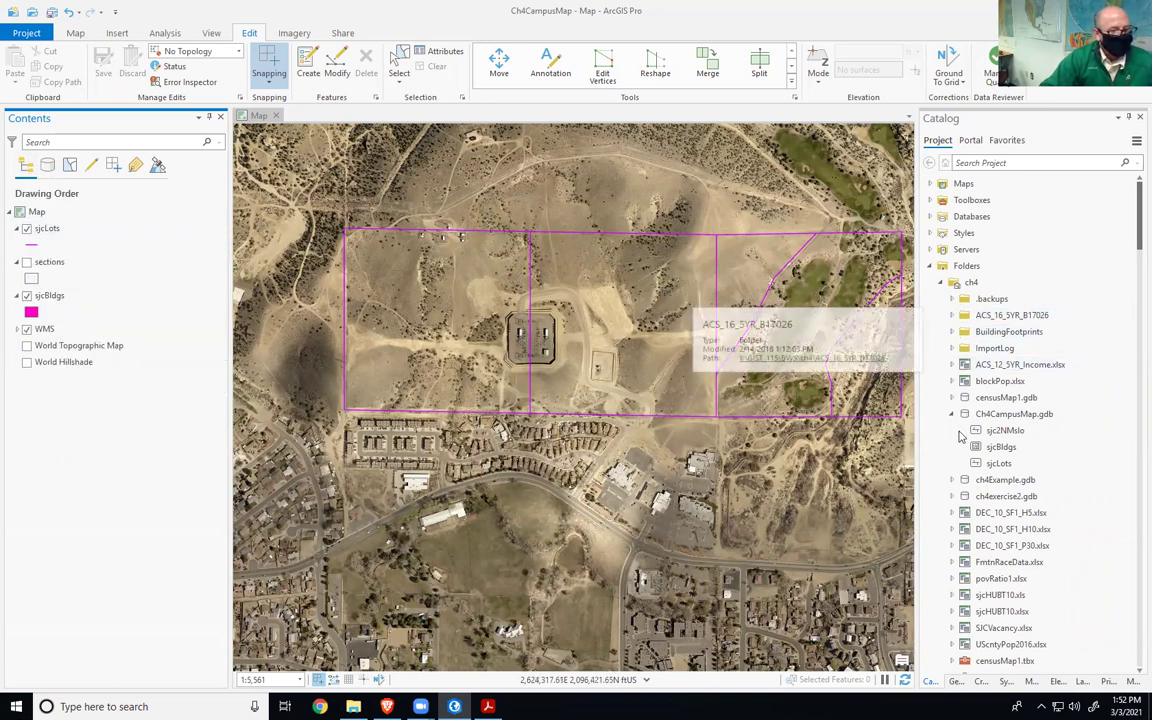
{"action": "right_click", "coordinate": [1001, 465]}
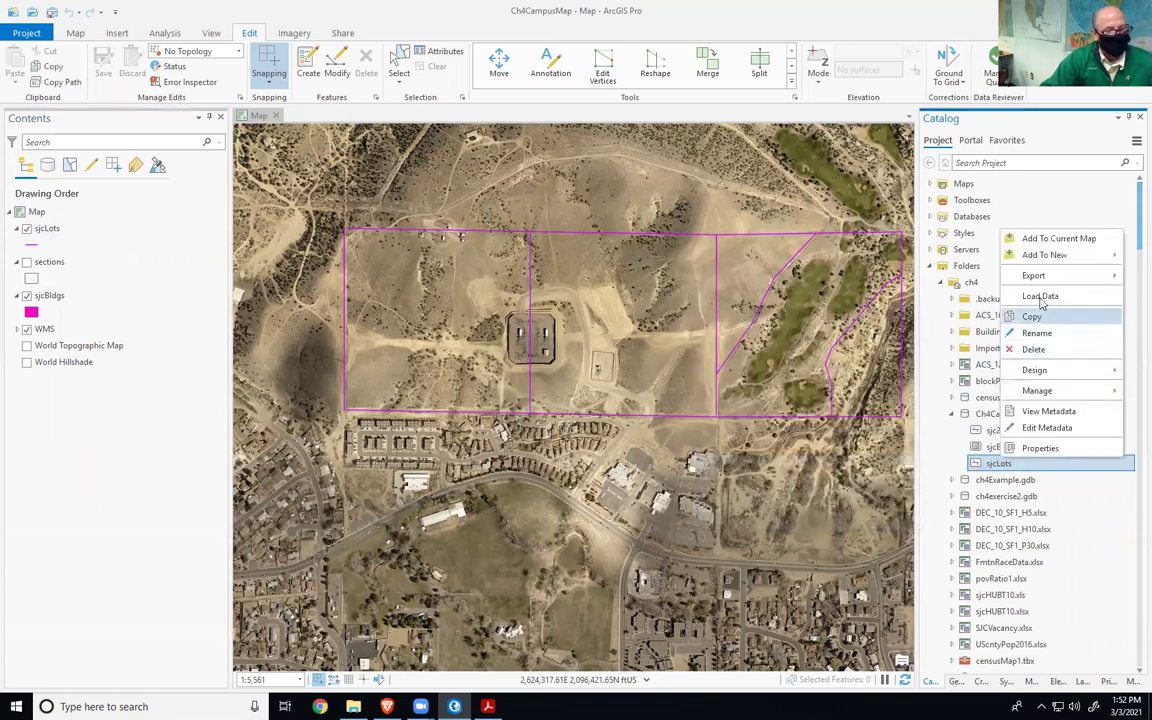
{"action": "mouse_move", "coordinate": [1035, 276]}
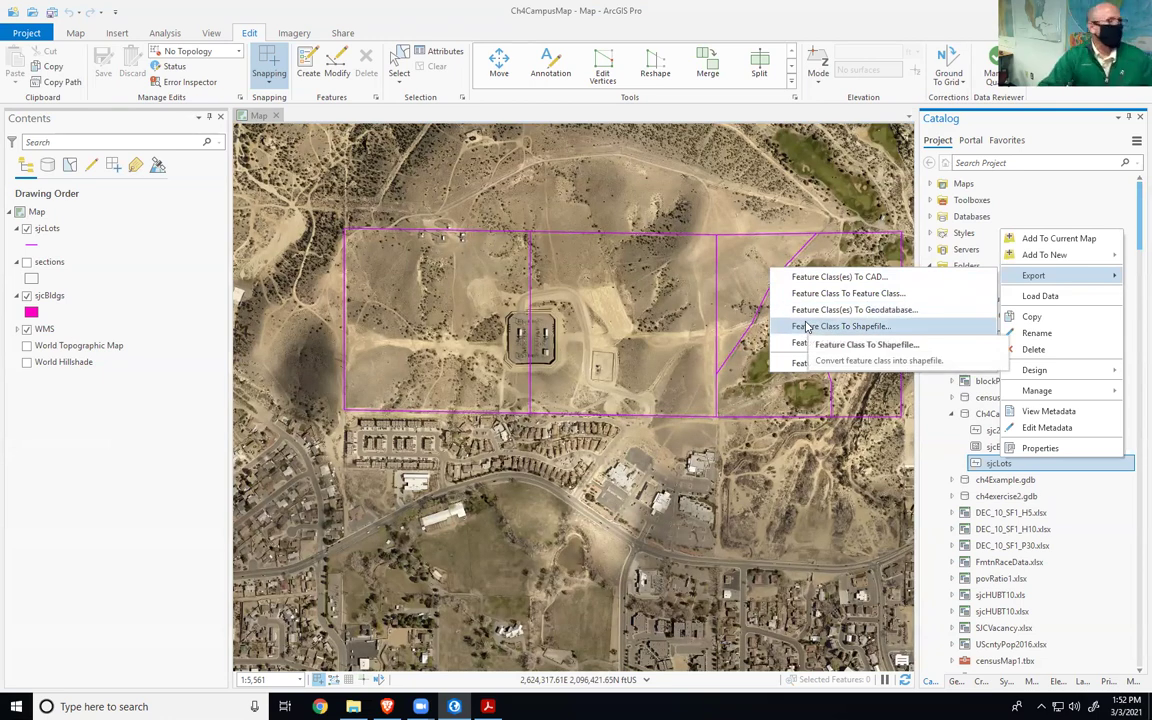
- Open the sjcLots attribute table and dock it as a full-size view alongside the map to examine its length and distance fields
{"action": "left_click", "coordinate": [50, 230]}
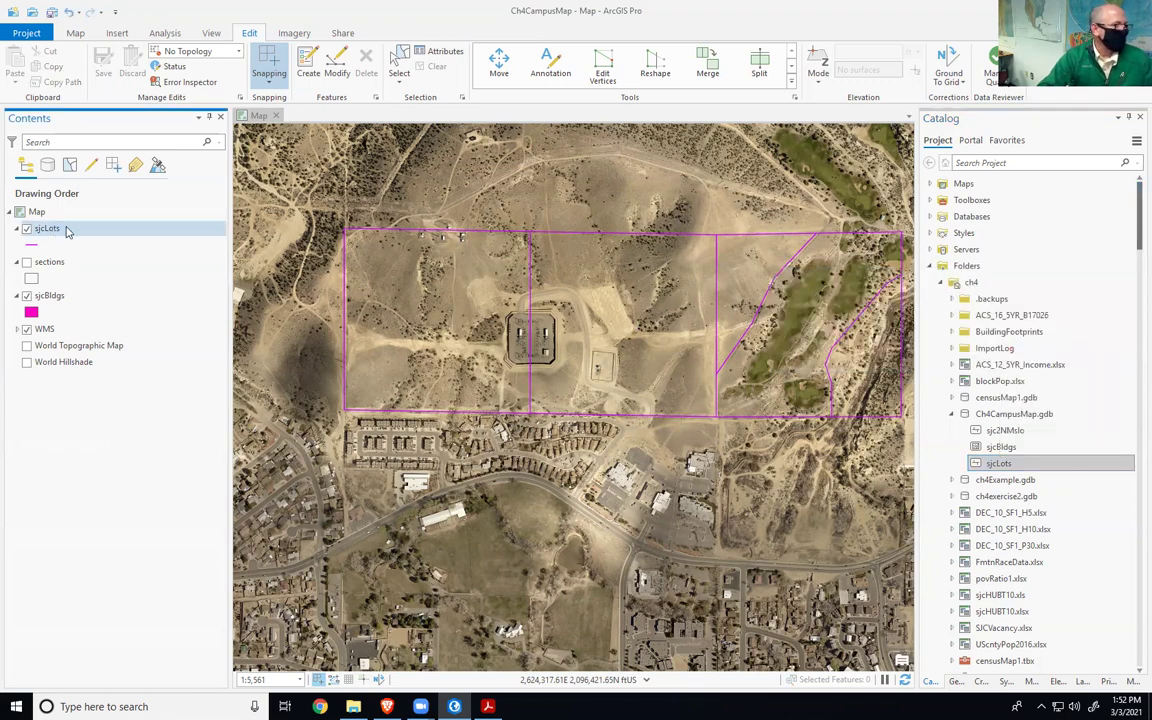
{"action": "key", "text": "ctrl+t"}
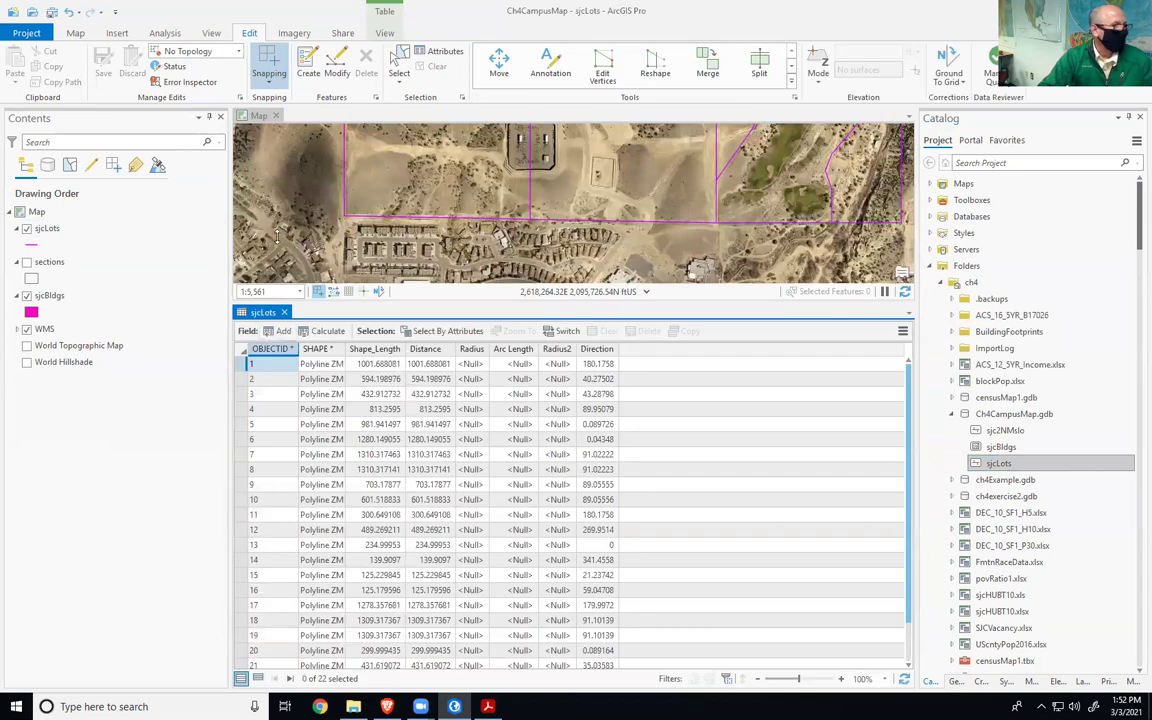
{"action": "left_click_drag", "start_coordinate": [263, 312], "coordinate": [278, 118]}
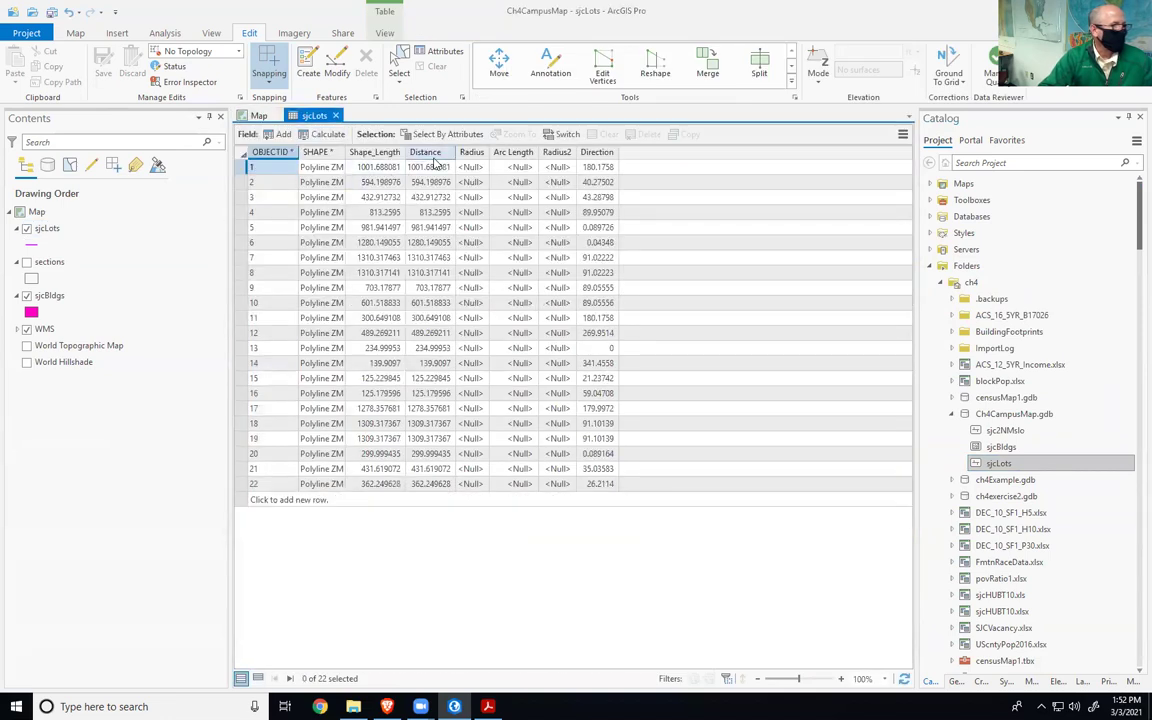
{"action": "left_click", "coordinate": [378, 167]}
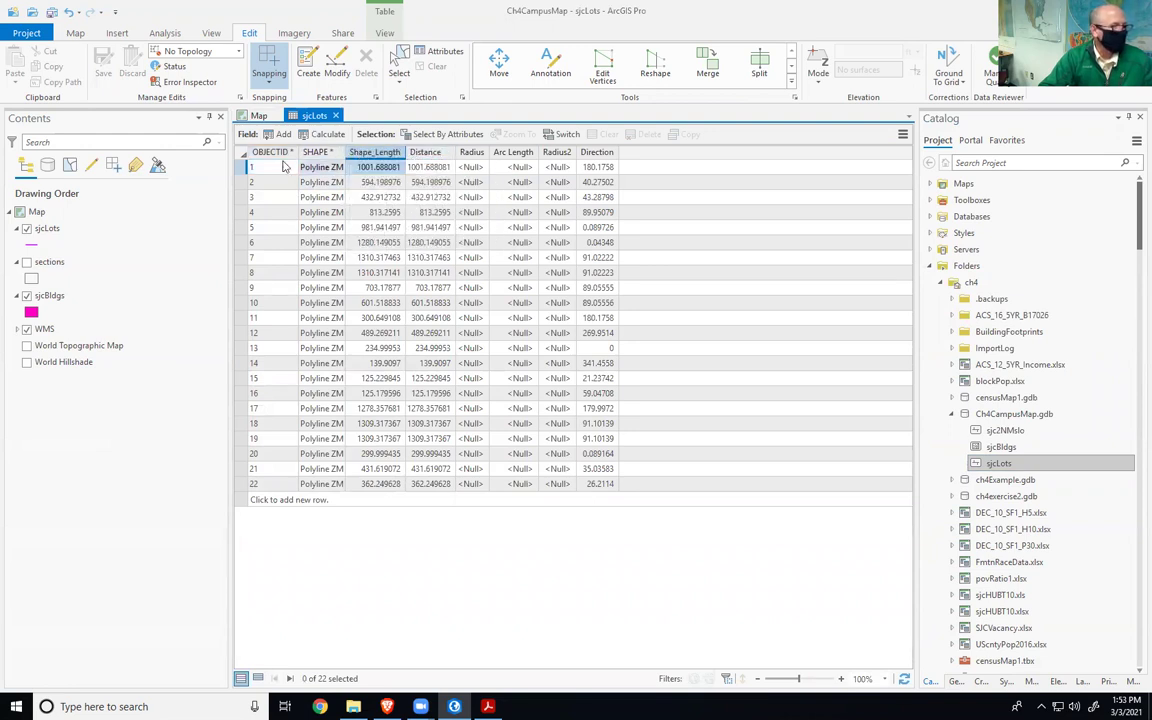
- Select record 13 in the sjcLots table, inspect its line on the map, then clear the selection and close the table
{"action": "left_click_drag", "start_coordinate": [241, 171], "coordinate": [255, 490]}
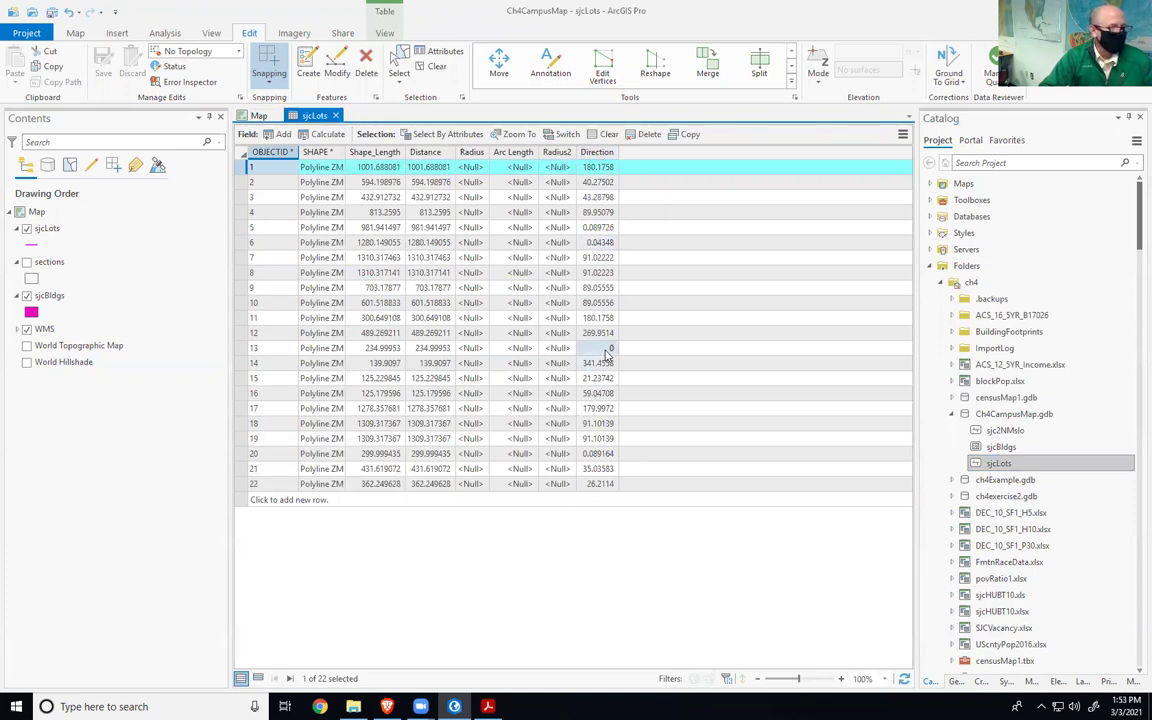
{"action": "left_click", "coordinate": [245, 349]}
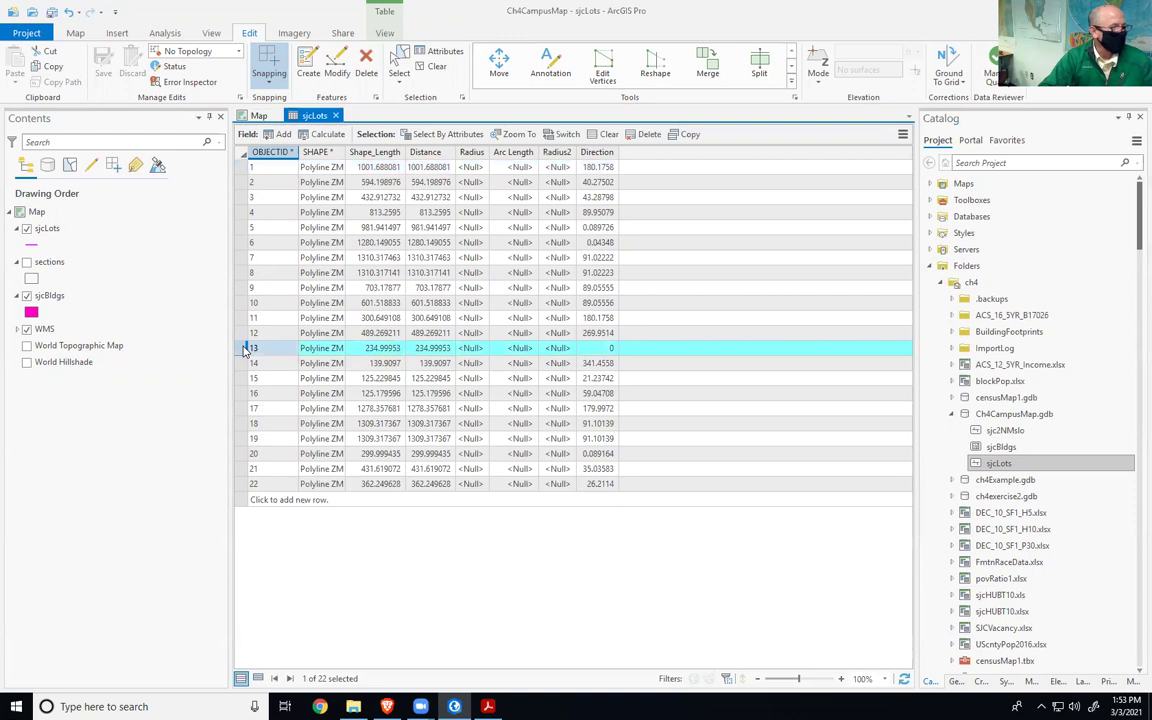
{"action": "left_click", "coordinate": [258, 115]}
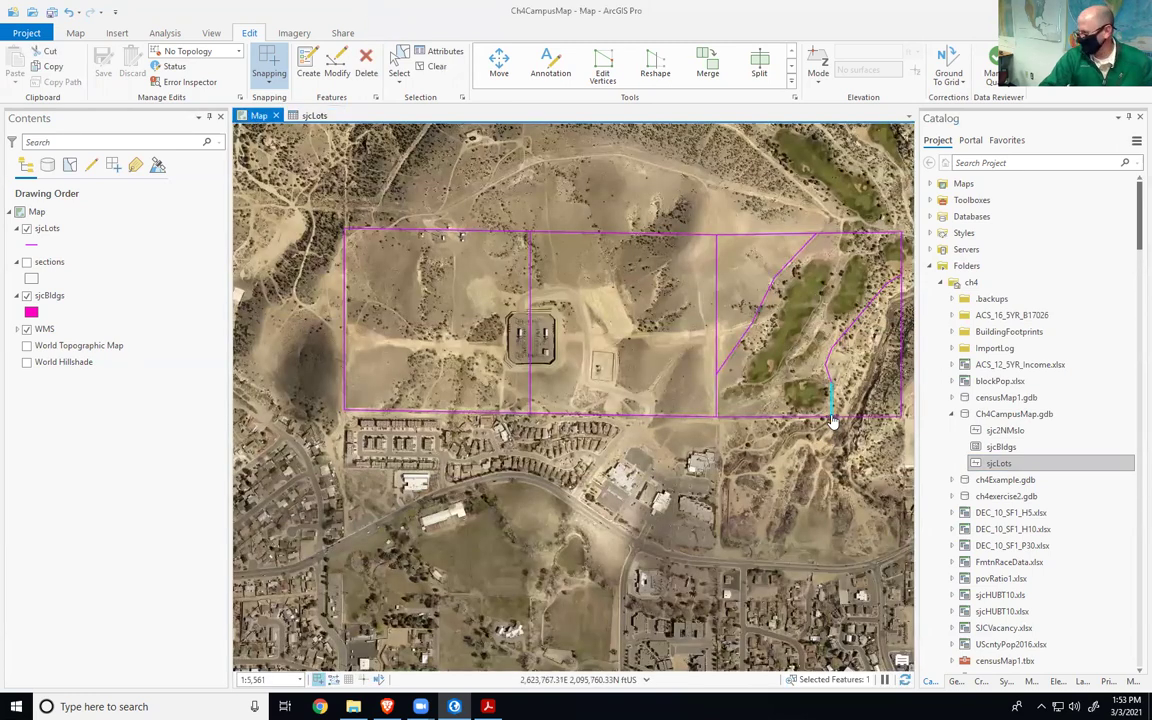
{"action": "left_click", "coordinate": [313, 115]}
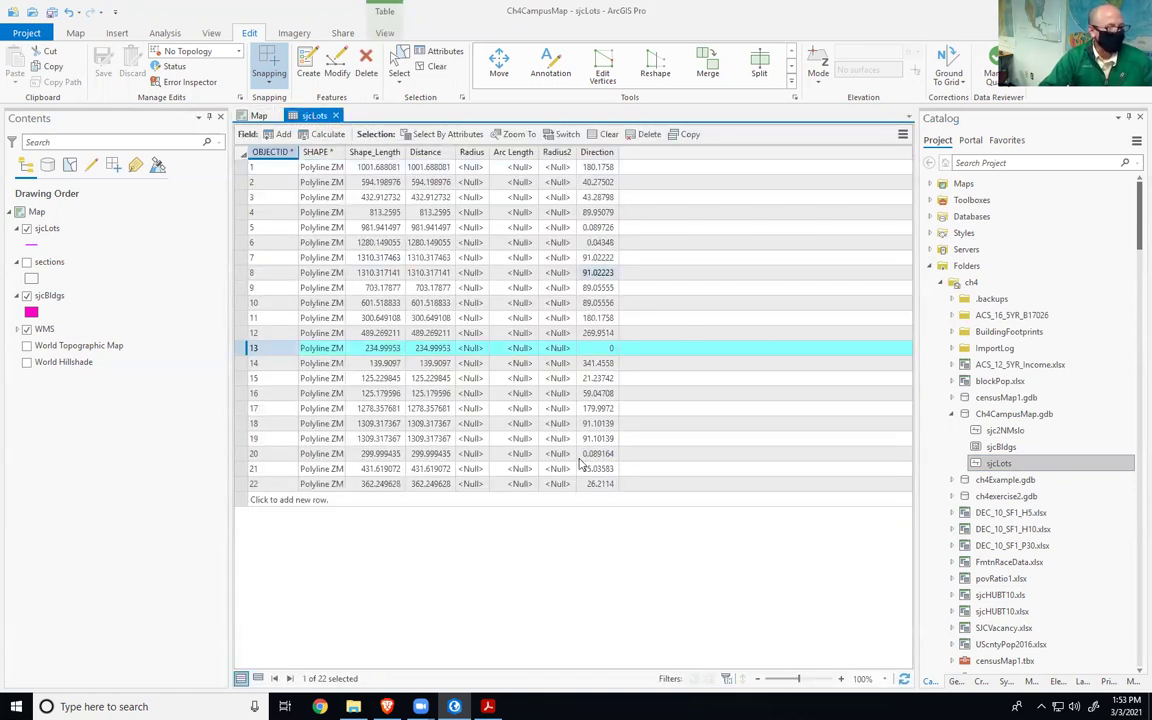
{"action": "left_click", "coordinate": [436, 68]}
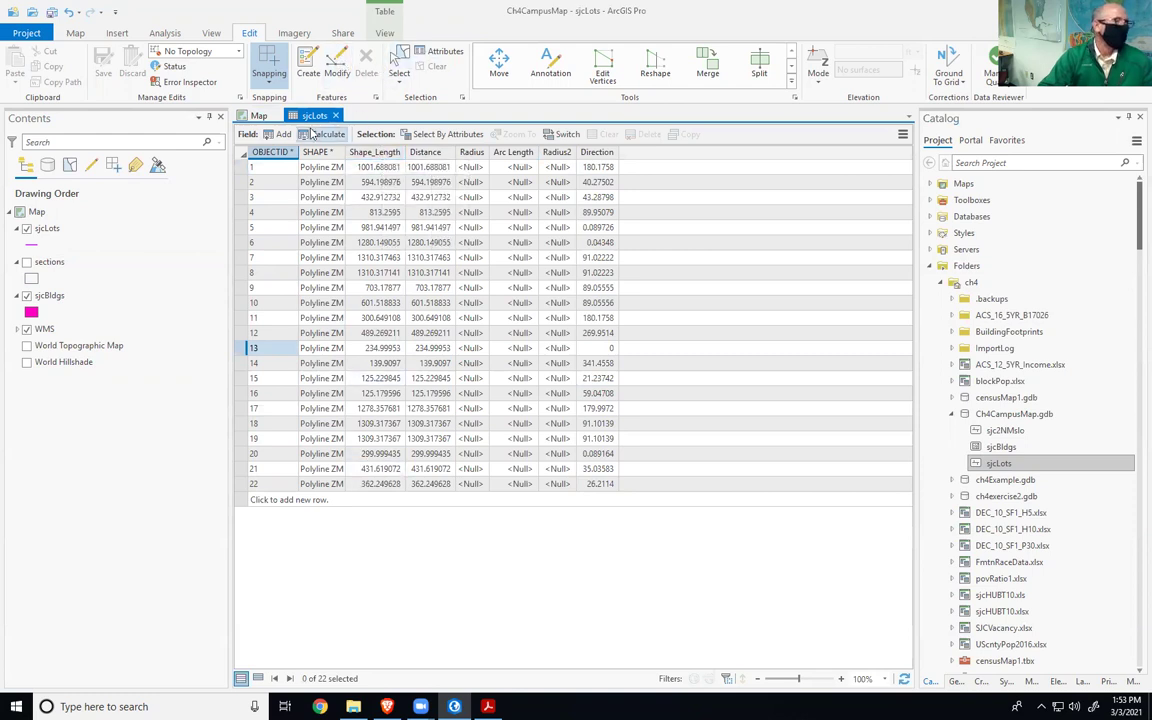
{"action": "left_click", "coordinate": [336, 116]}
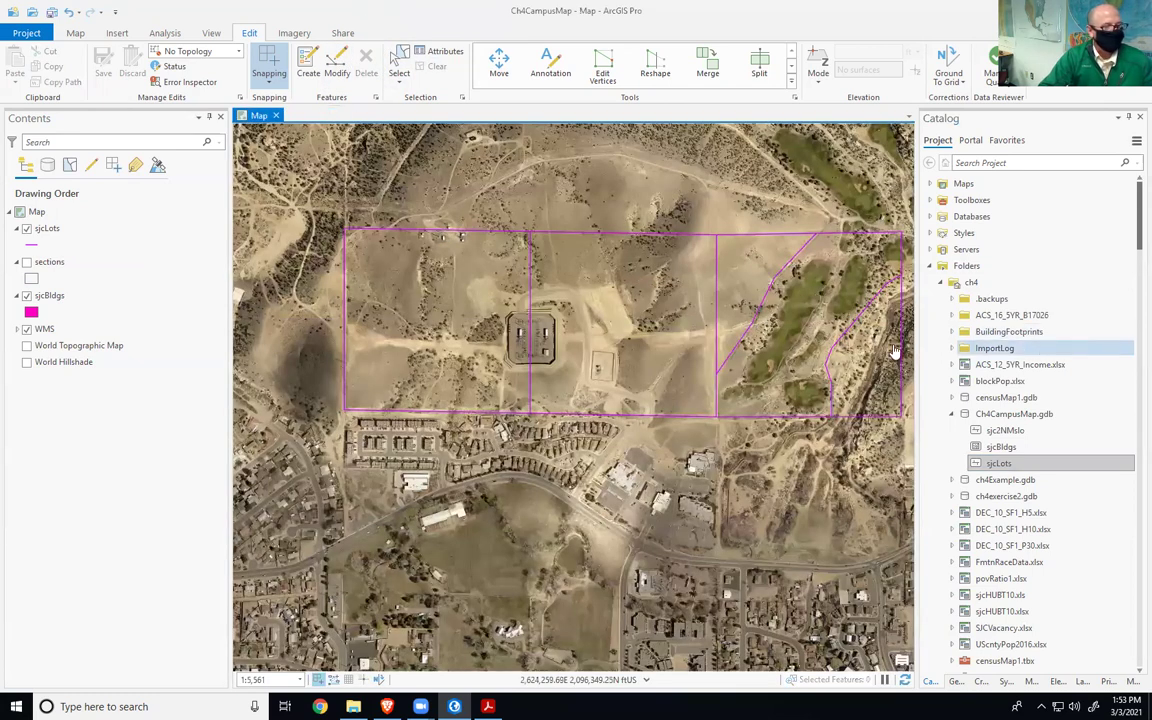
- Start a Feature Class To Feature Class export of sjcLots with the output coordinate system set to the current map's
{"action": "right_click", "coordinate": [1001, 463]}
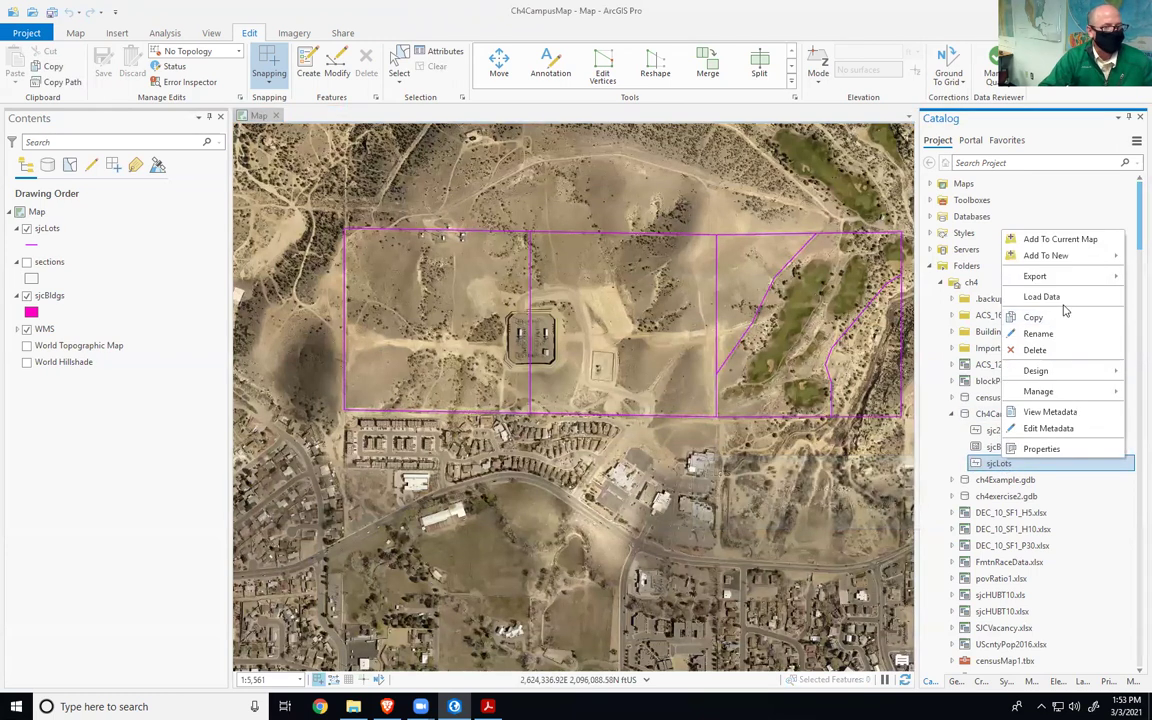
{"action": "mouse_move", "coordinate": [1054, 281]}
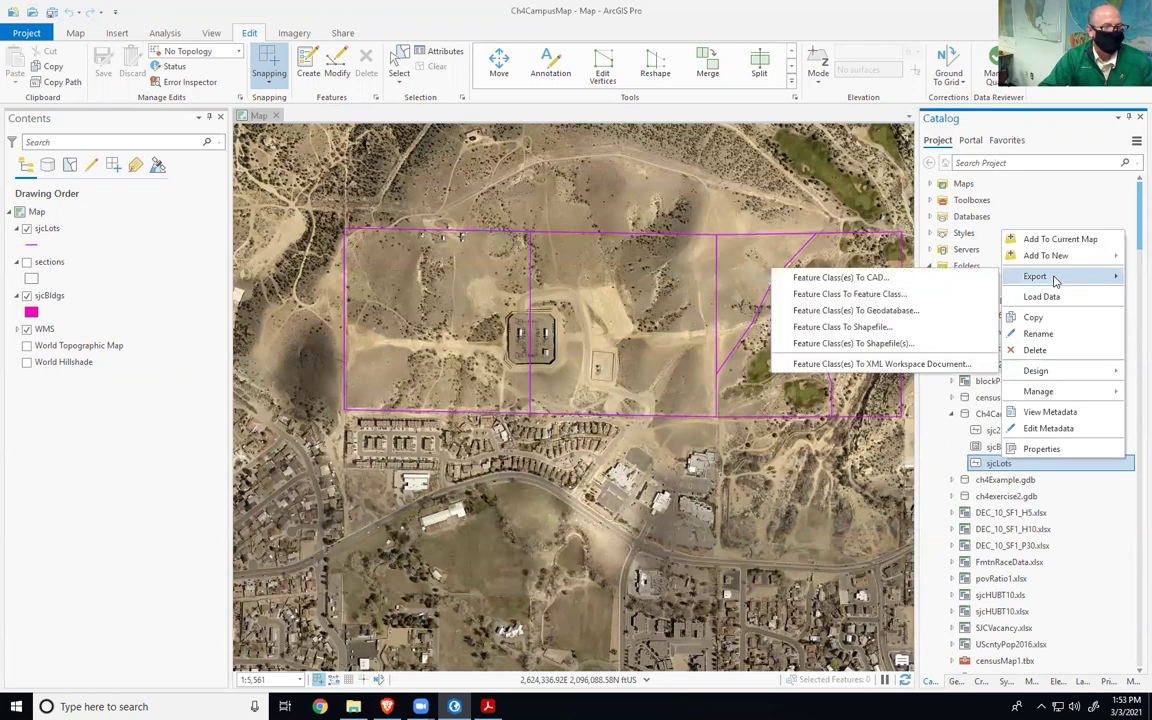
{"action": "left_click", "coordinate": [852, 294]}
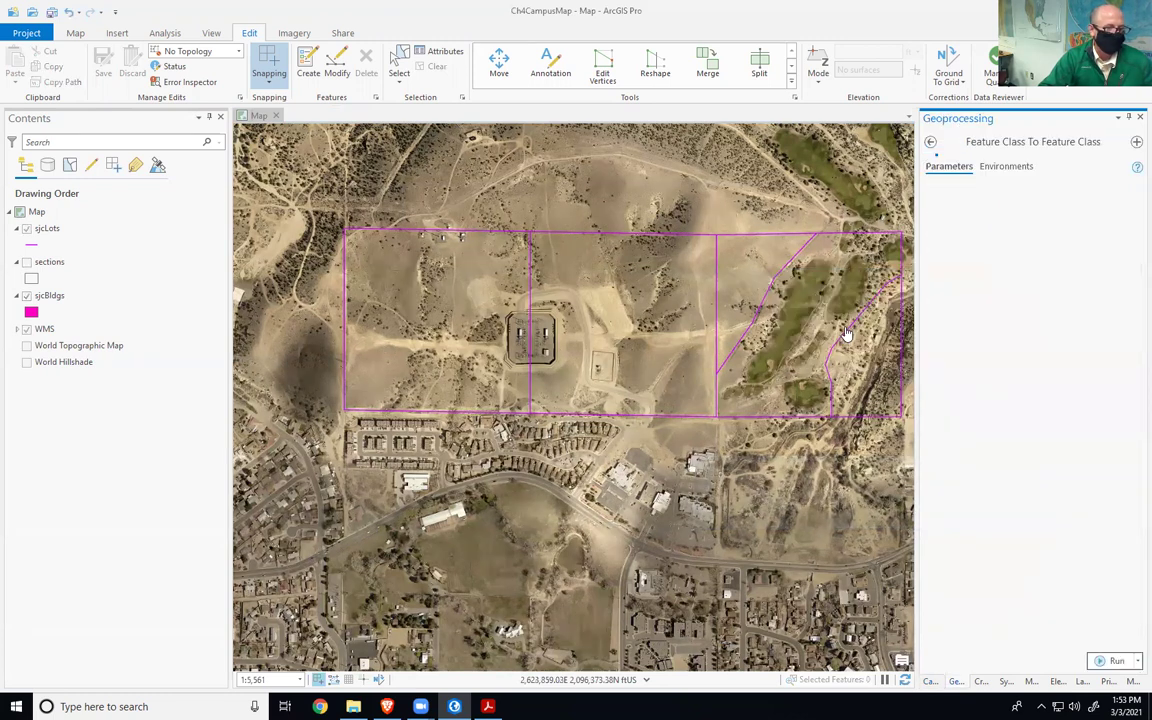
{"action": "left_click", "coordinate": [1008, 167]}
{"action": "left_click", "coordinate": [1113, 221]}
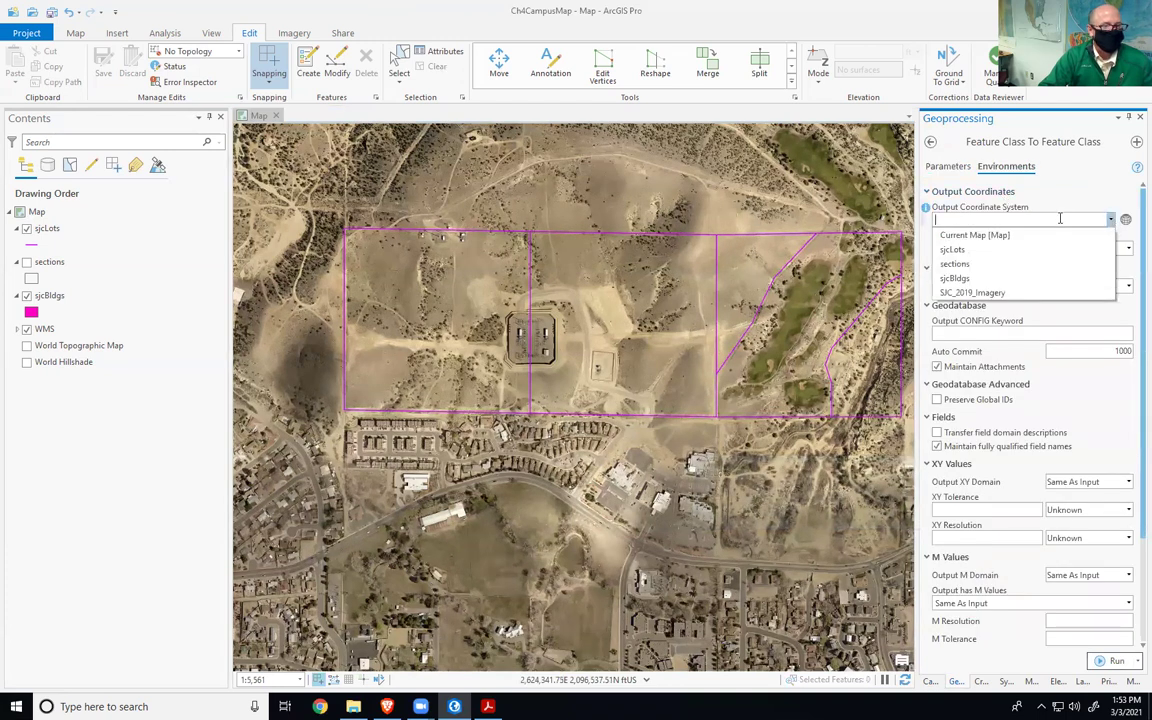
{"action": "left_click", "coordinate": [985, 232]}
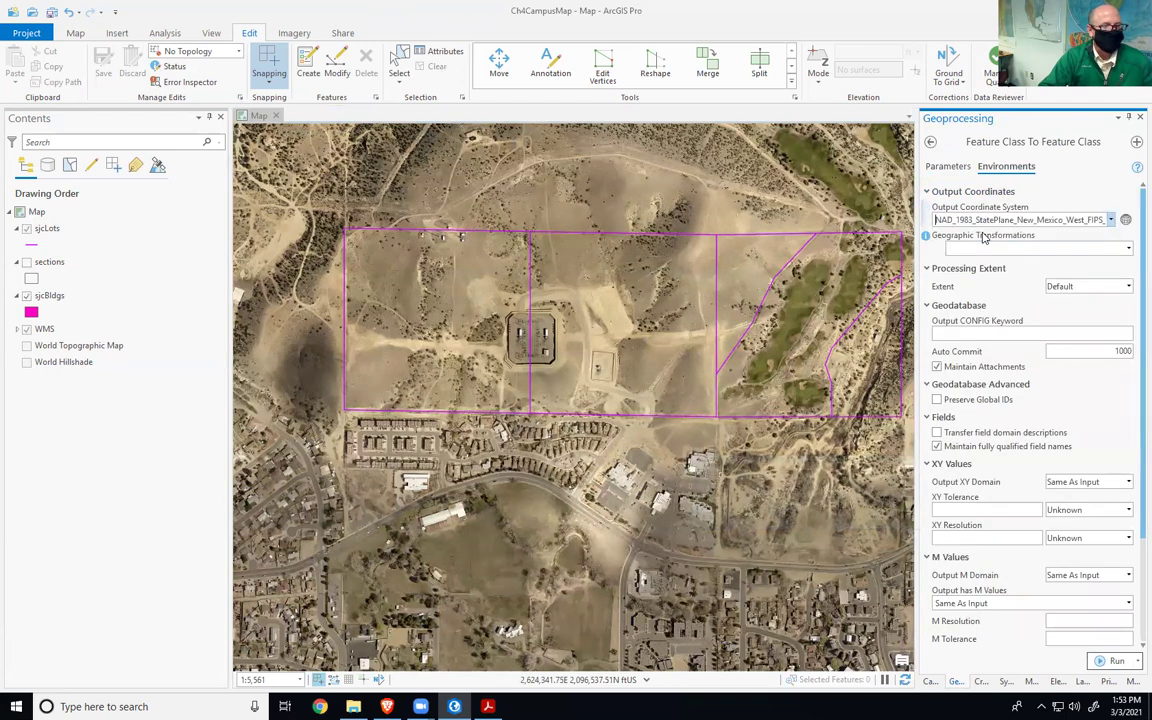
- Name the output sjcLotsExport1 in the ch4 folder and run the export
{"action": "left_click", "coordinate": [944, 167]}
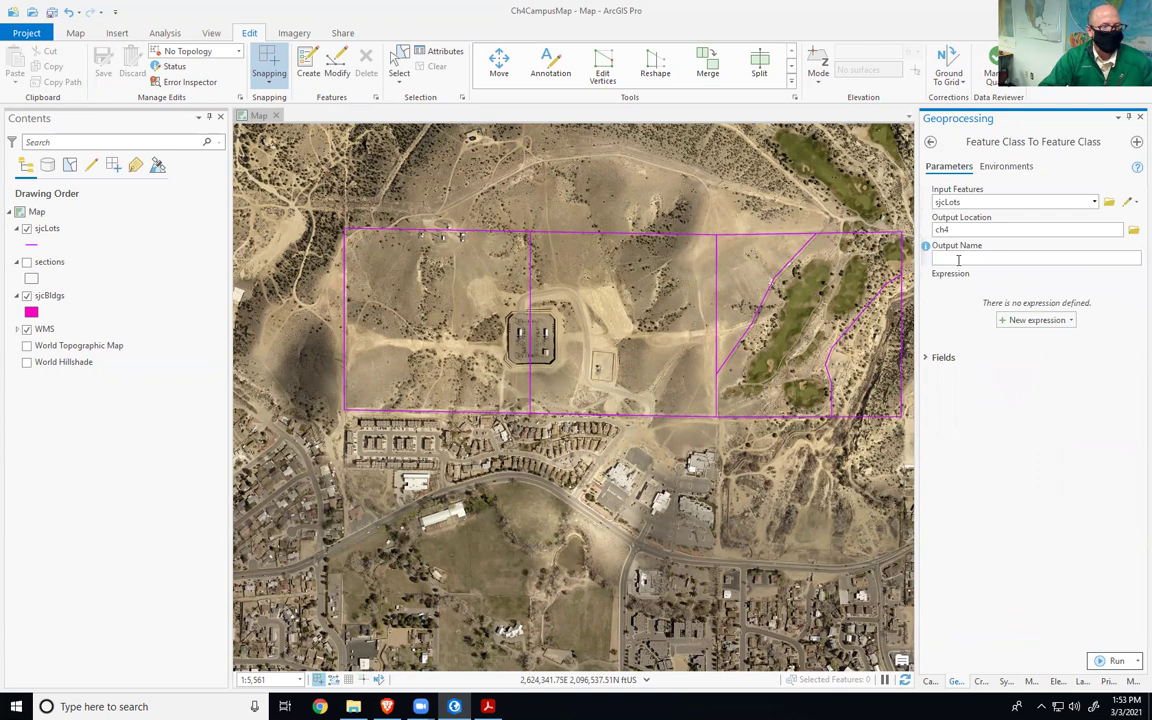
{"action": "left_click", "coordinate": [950, 257]}
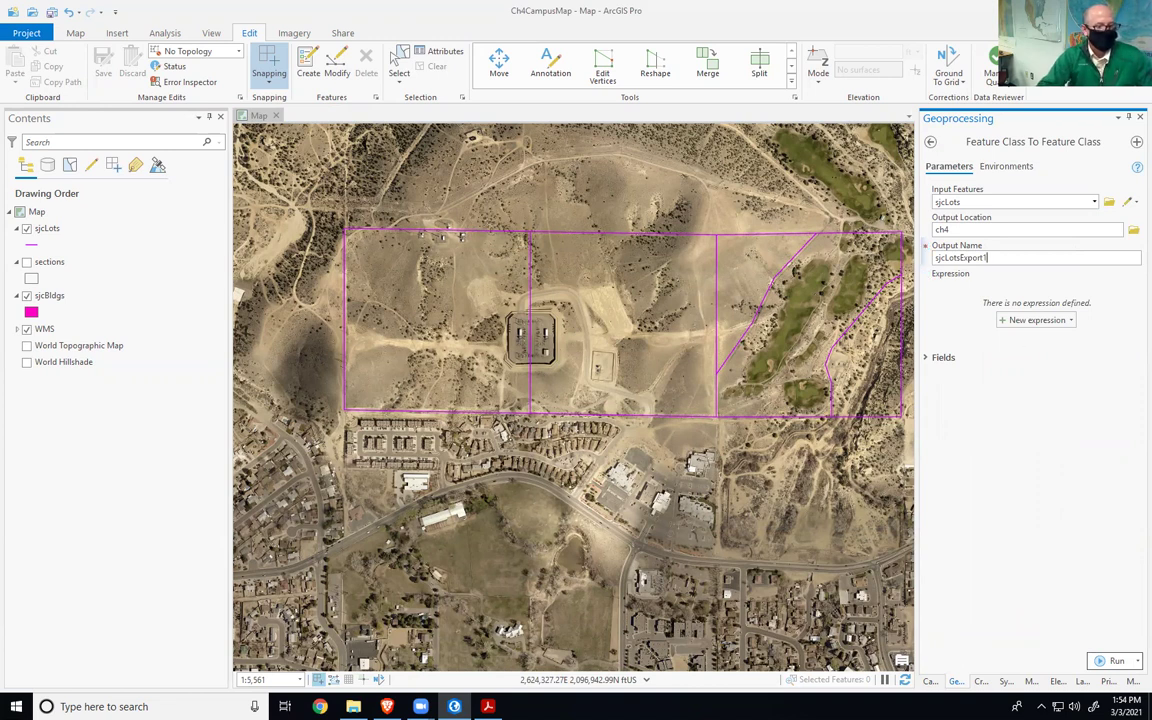
{"action": "left_click", "coordinate": [1110, 660]}
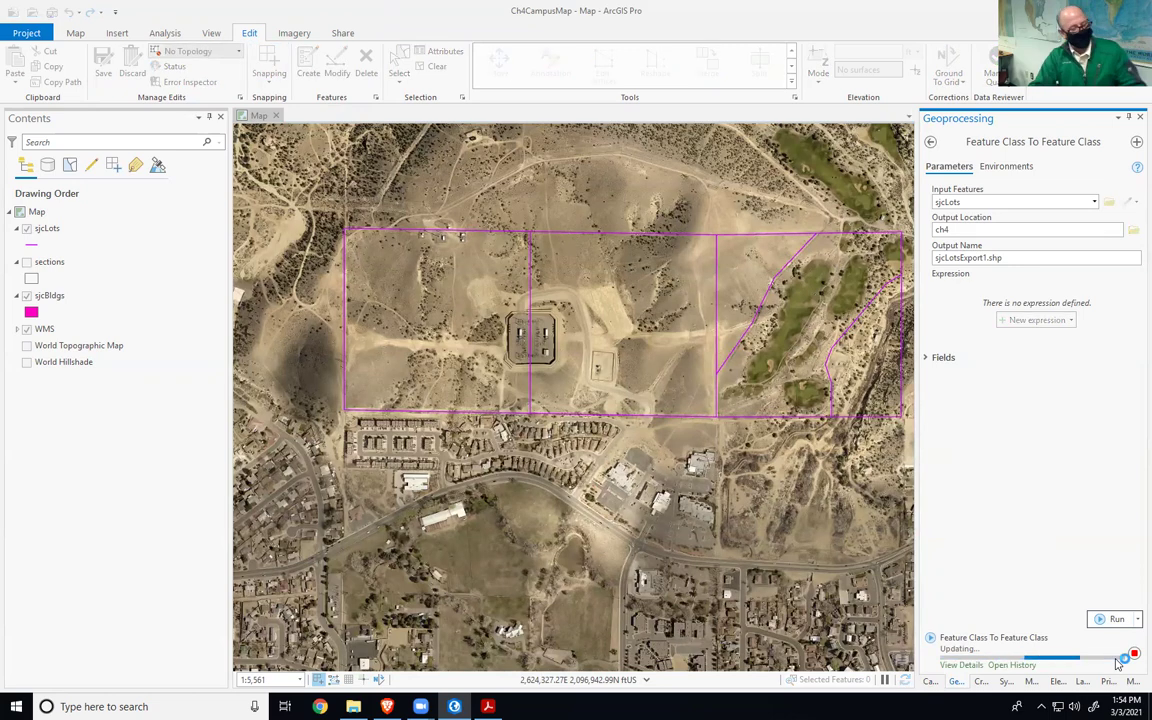
{"action": "mouse_move", "coordinate": [1118, 664]}
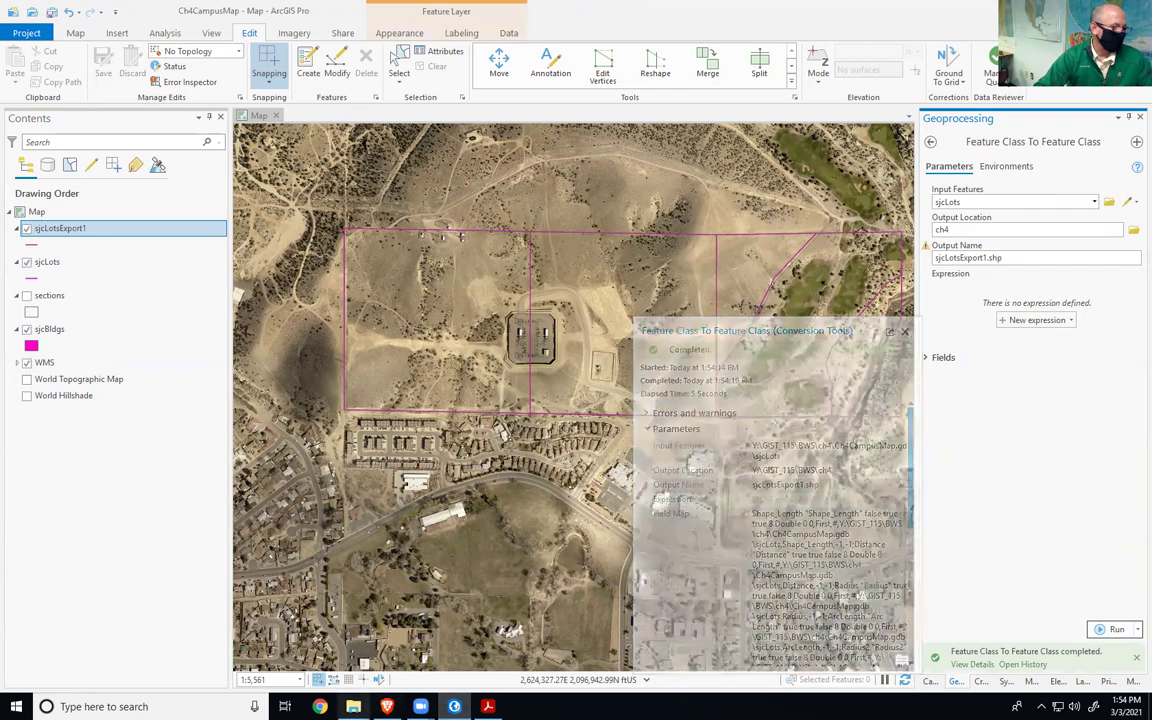
- Switch to File Explorer and find the sjcLotsExport1 files in the GIST_115\BWS\ch4 folder
{"action": "left_click", "coordinate": [353, 706]}
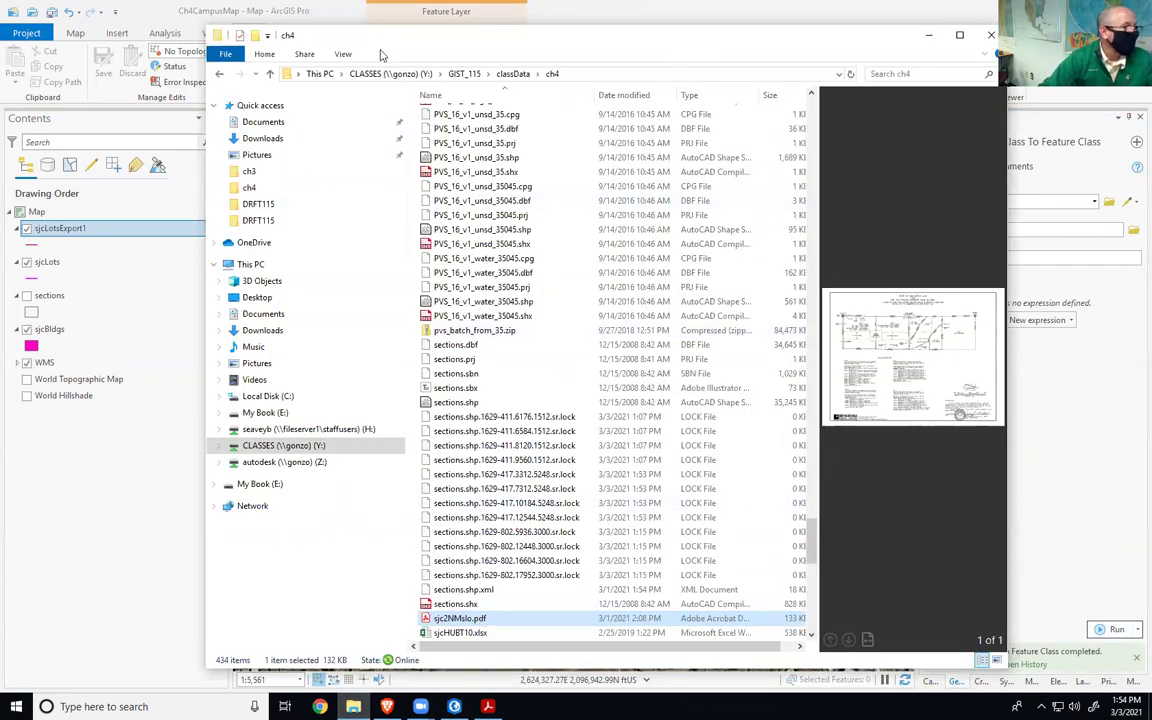
{"action": "left_click", "coordinate": [464, 74]}
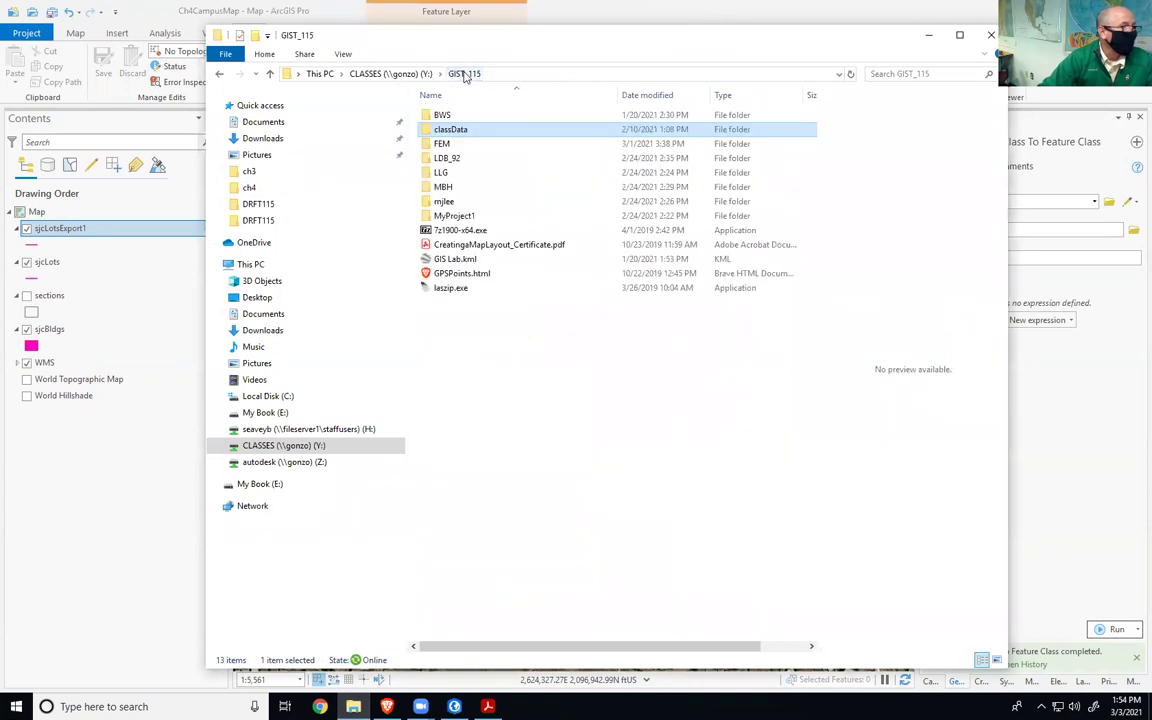
{"action": "double_click", "coordinate": [445, 116]}
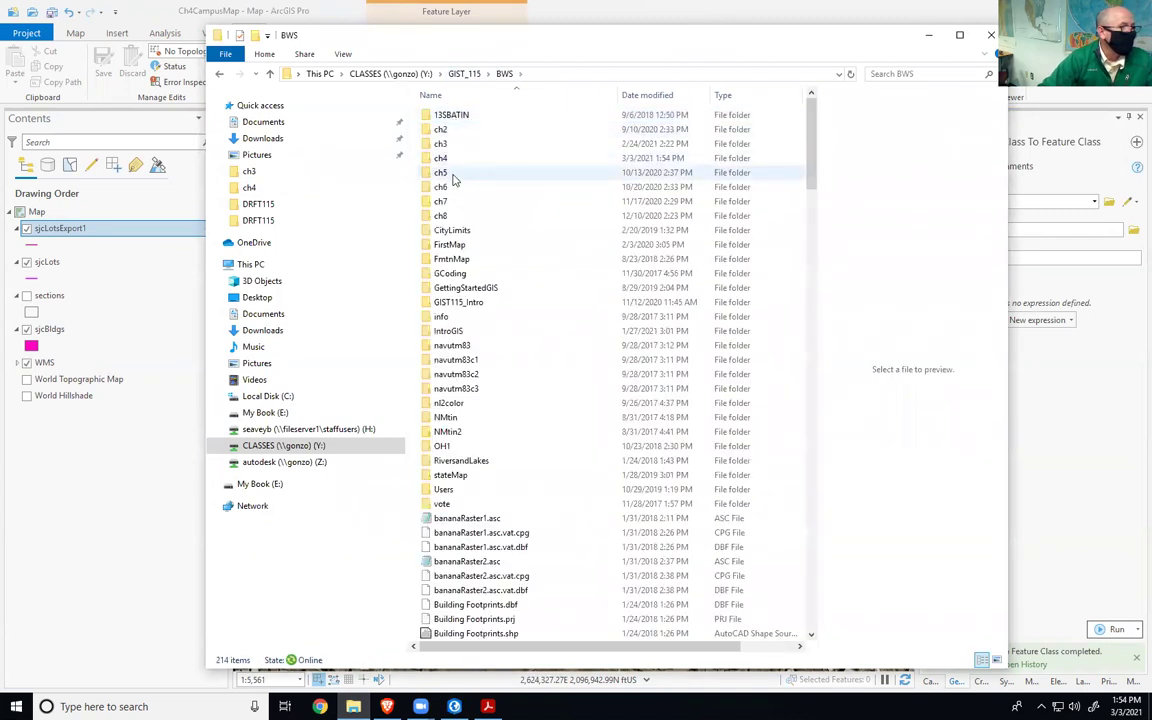
{"action": "double_click", "coordinate": [447, 158]}
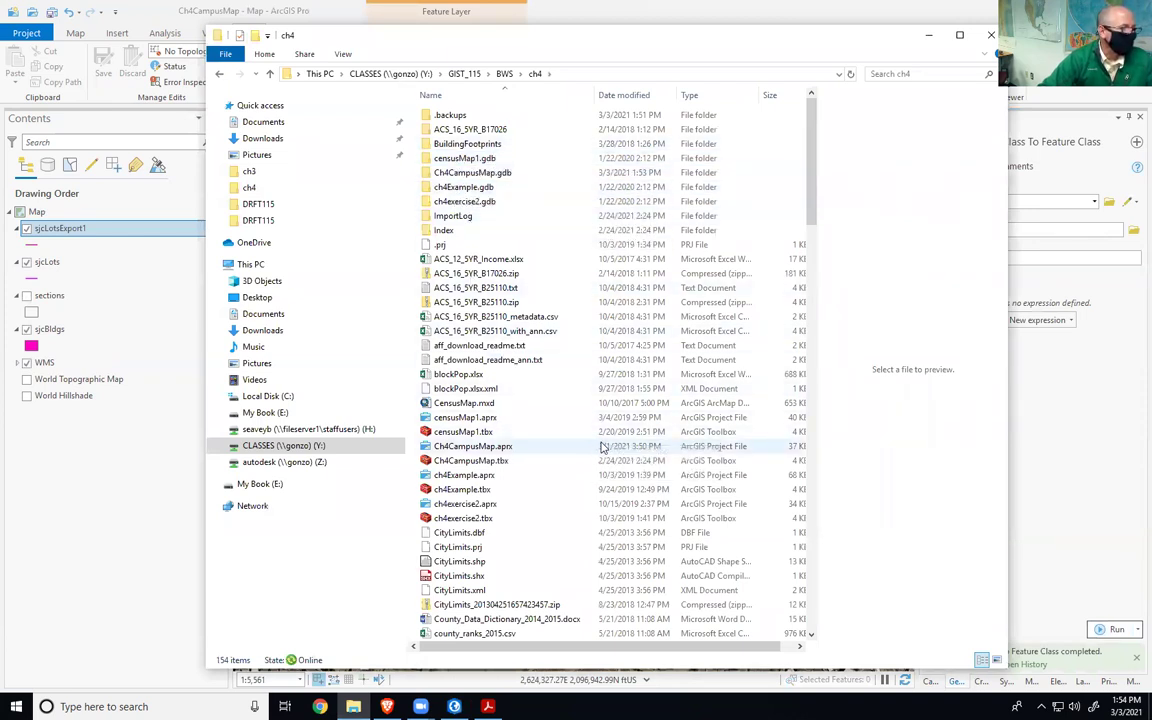
{"action": "scroll", "coordinate": [603, 447], "scroll_direction": "down", "scroll_amount": 5}
{"action": "left_click_drag", "start_coordinate": [816, 224], "coordinate": [787, 532]}
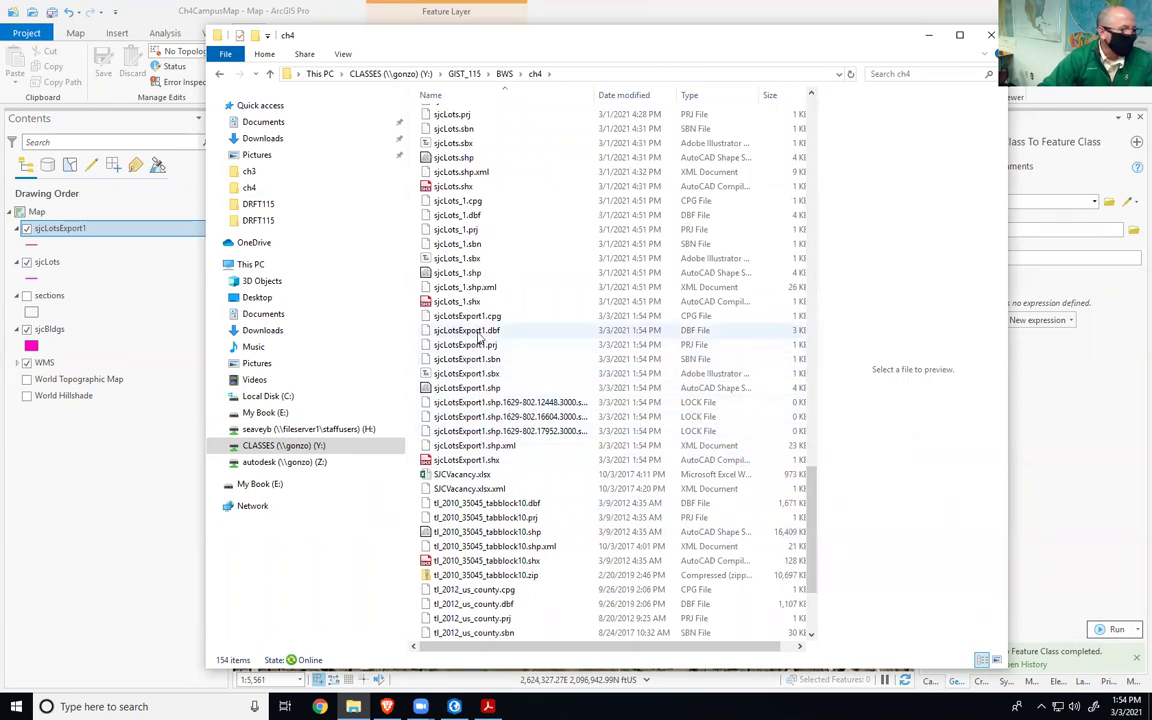
- Widen the file name column and select the sjcLotsExport1 .cpg, .dbf, .prj, .sbn, .sbx, .shp and .shp.xml files together
{"action": "left_click", "coordinate": [474, 317]}
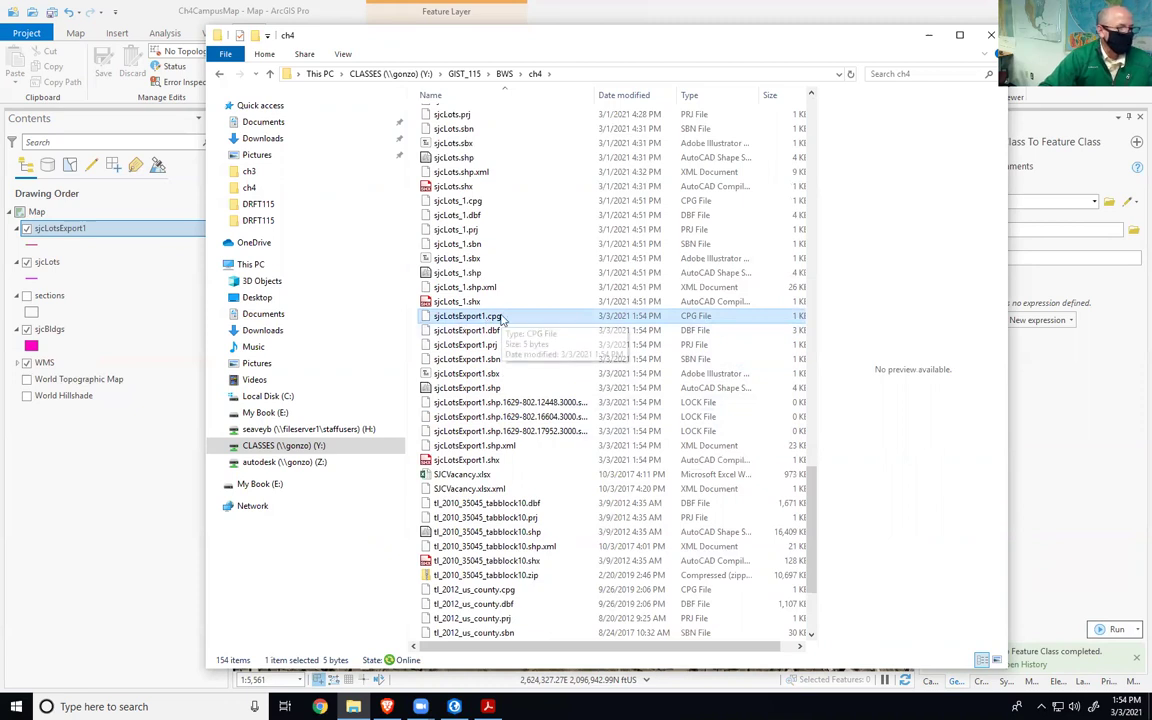
{"action": "left_click", "coordinate": [492, 331], "text": "ctrl"}
{"action": "left_click", "coordinate": [496, 345], "text": "ctrl"}
{"action": "left_click", "coordinate": [508, 360], "text": "ctrl"}
{"action": "left_click", "coordinate": [508, 374], "text": "ctrl"}
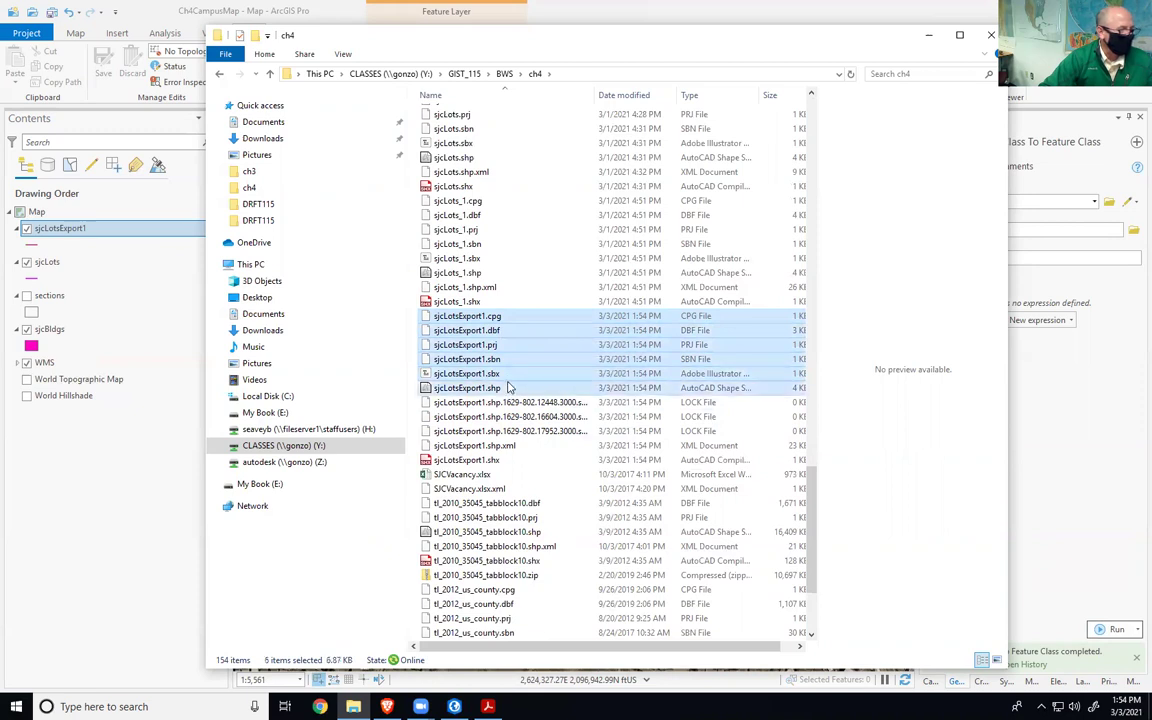
{"action": "left_click", "coordinate": [508, 388], "text": "ctrl"}
{"action": "left_click", "coordinate": [592, 95]}
{"action": "left_click_drag", "start_coordinate": [592, 95], "coordinate": [683, 95]}
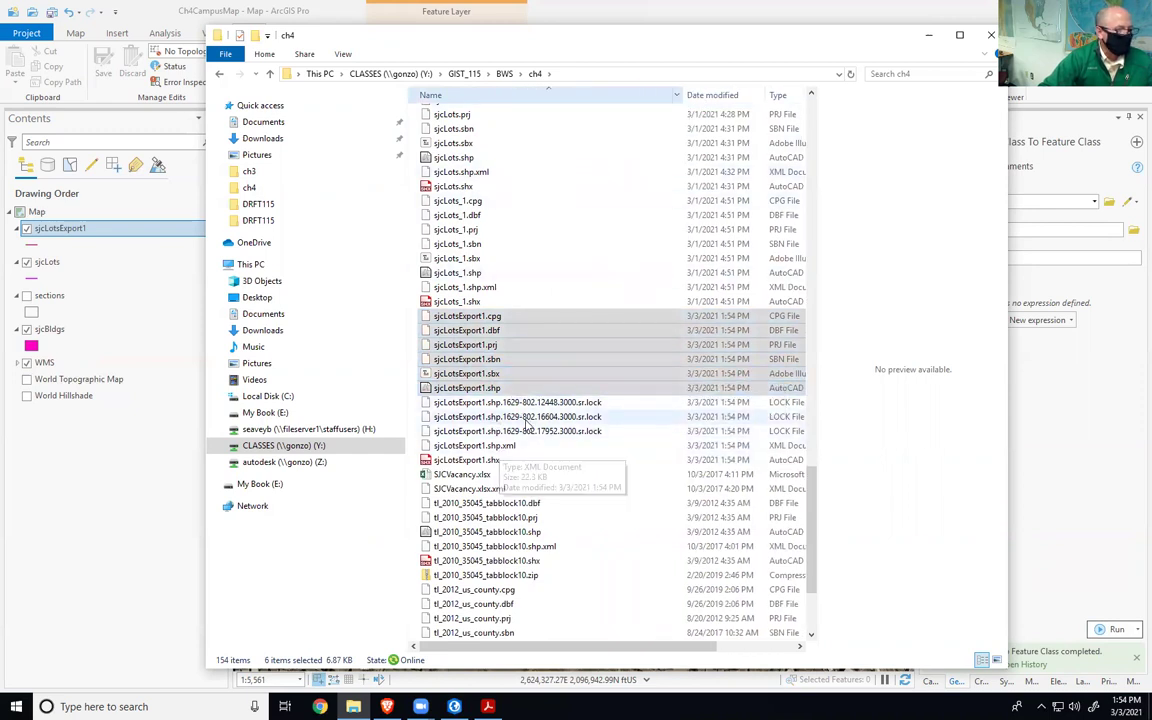
{"action": "left_click", "coordinate": [530, 445], "text": "ctrl"}
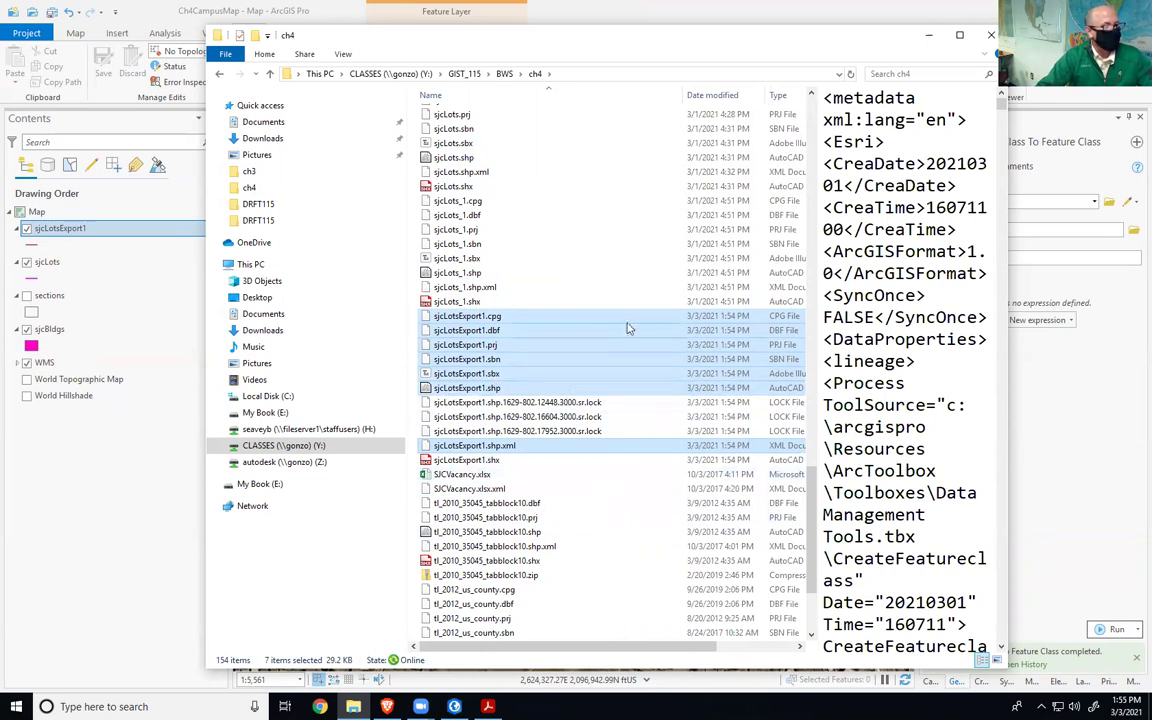
- Compress the selected sjcLotsExport1 files with 7-Zip into a zip archive named sjcLotsExport.zip in the ch4 folder
{"action": "right_click", "coordinate": [512, 324]}
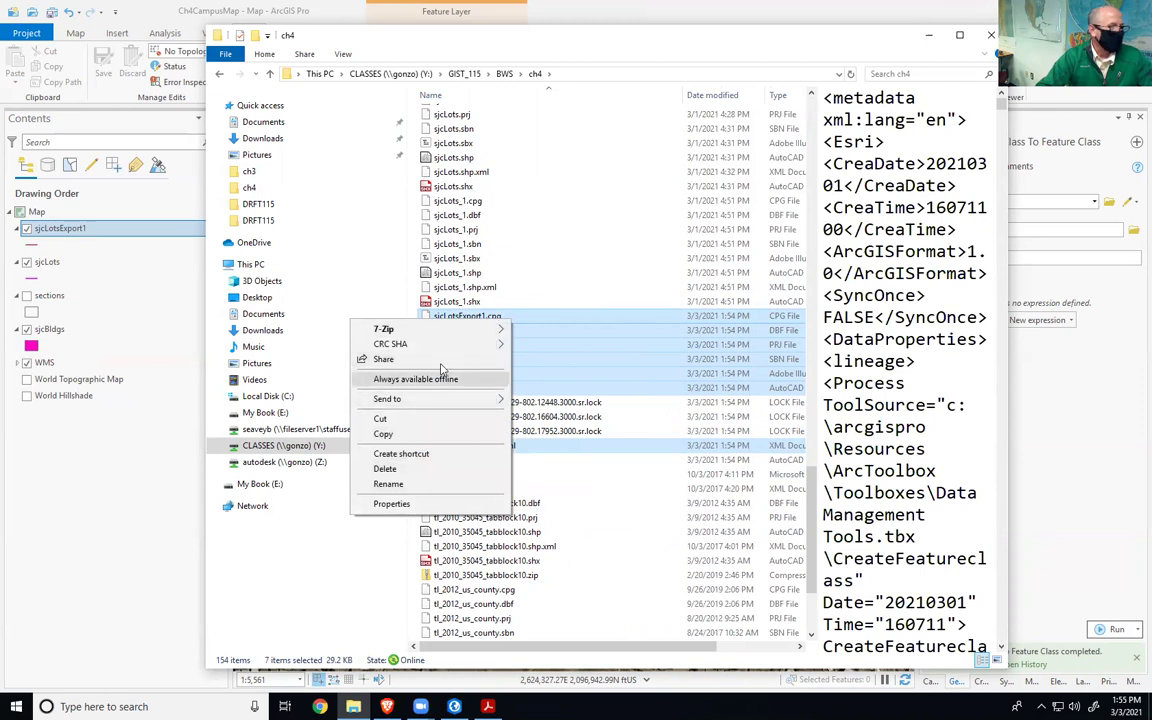
{"action": "mouse_move", "coordinate": [449, 331]}
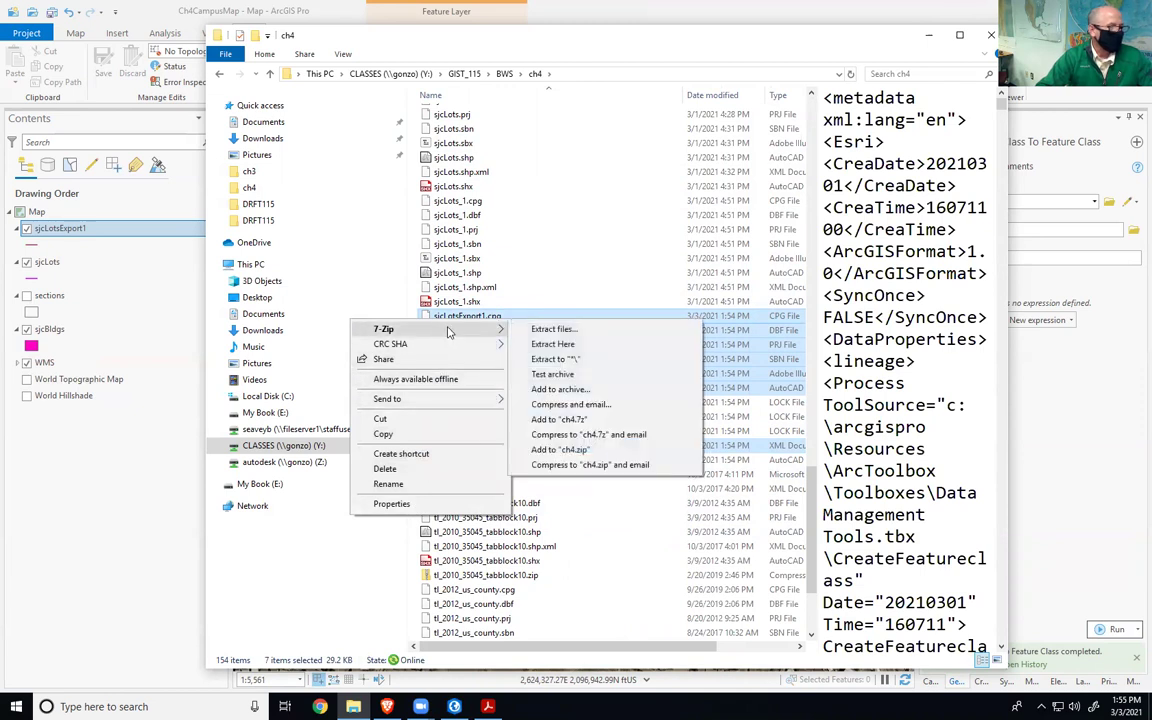
{"action": "left_click", "coordinate": [604, 391]}
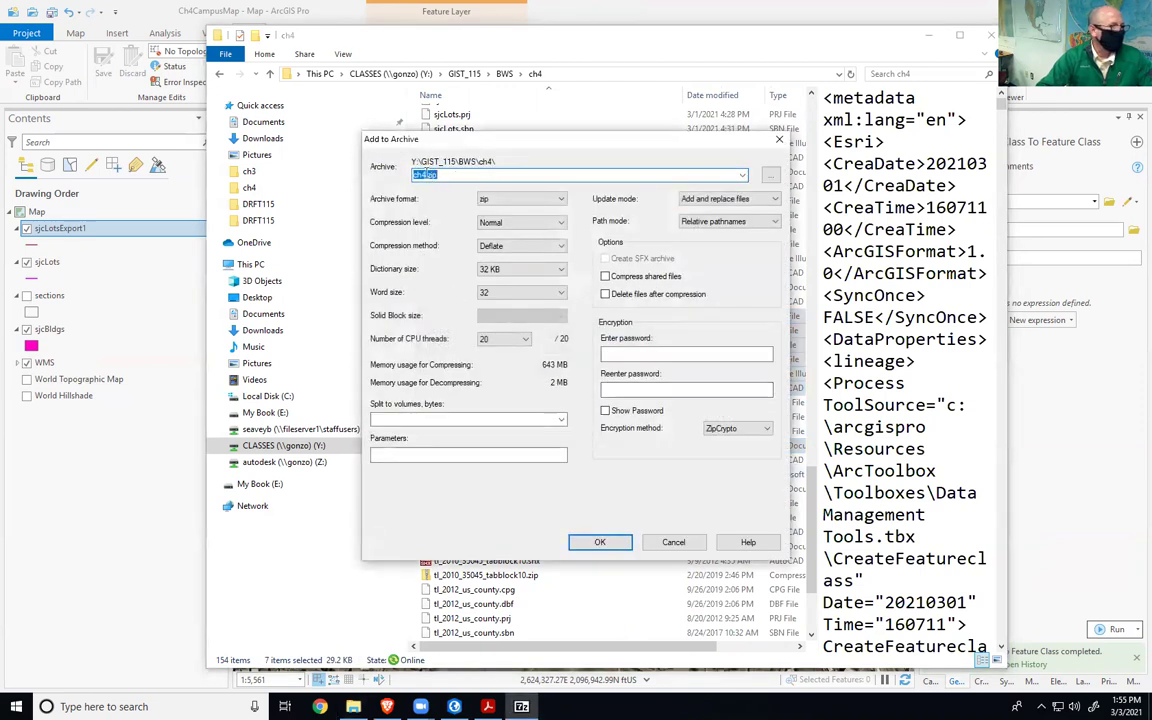
{"action": "type", "text": "sjcLots"}
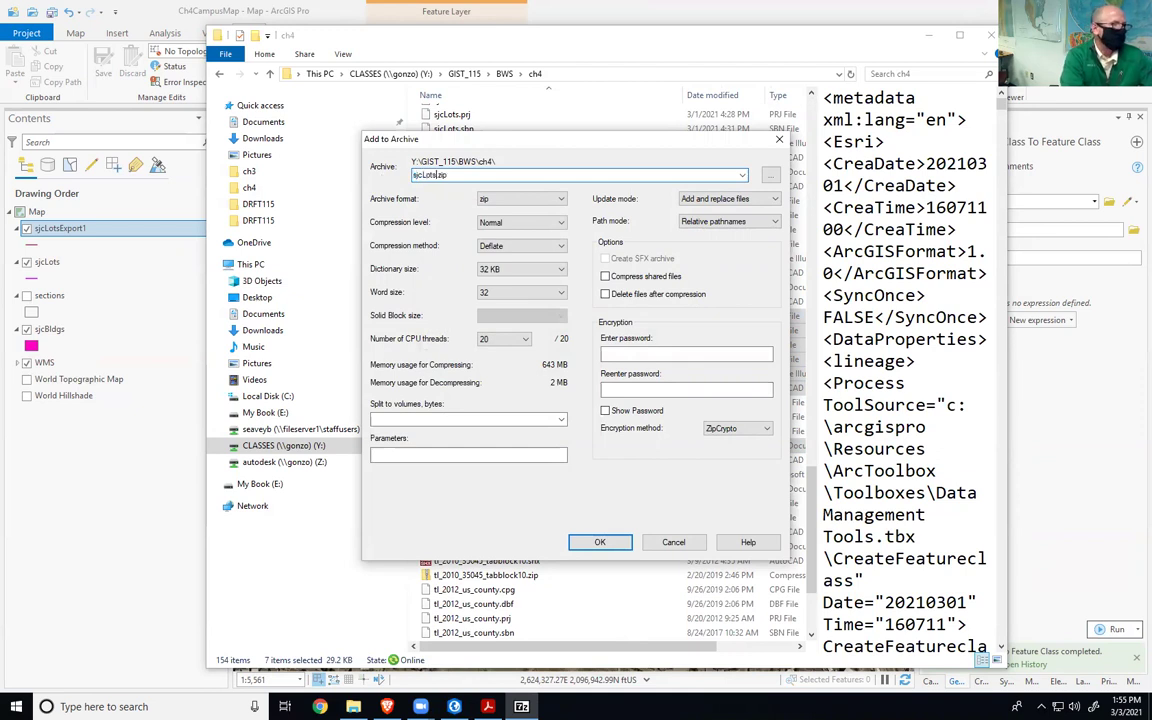
{"action": "type", "text": "Export"}
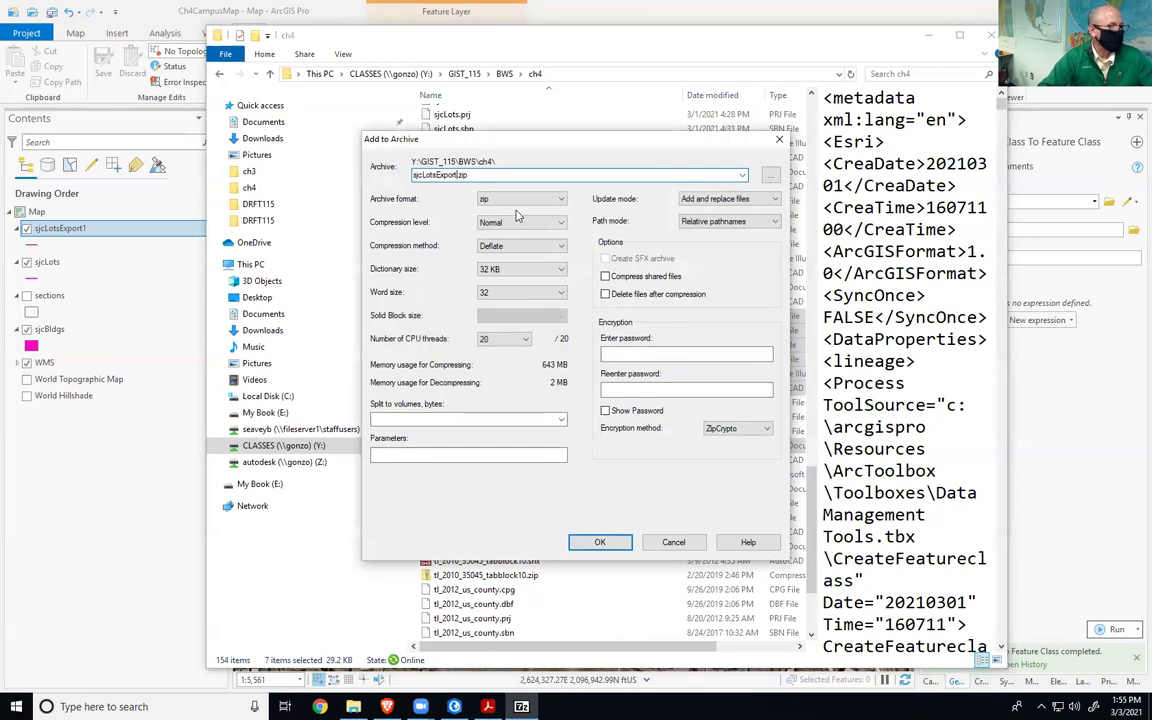
{"action": "left_click", "coordinate": [600, 542]}
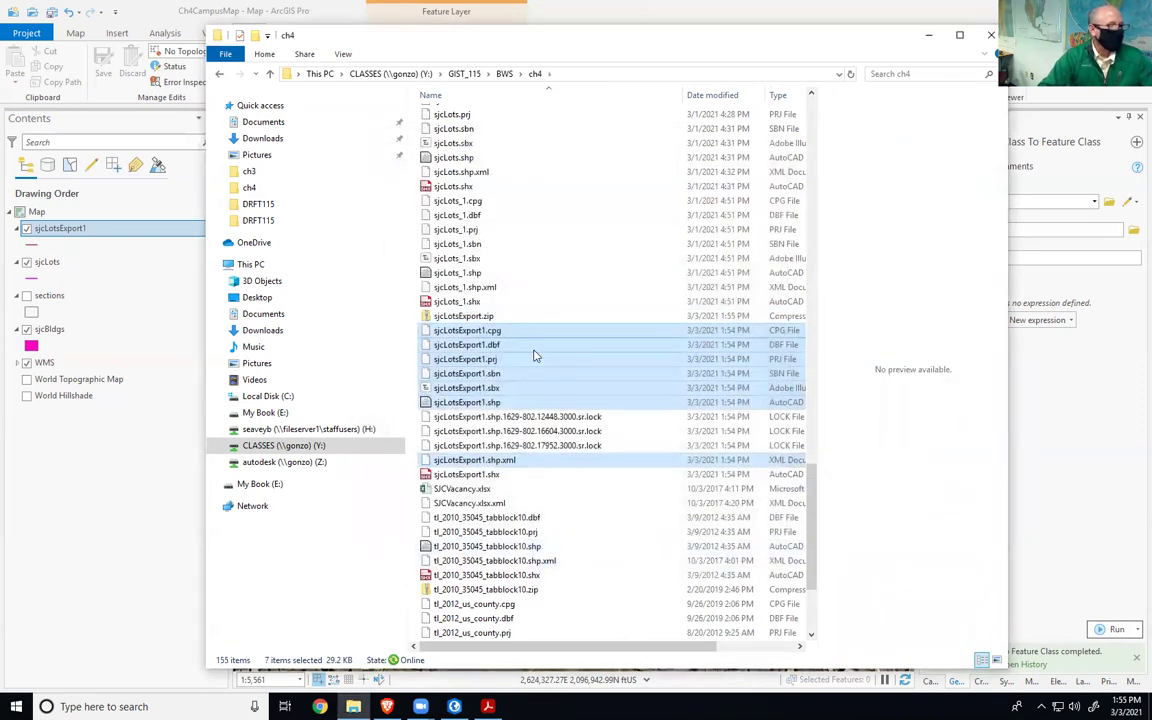
- Open sjcLotsExport.zip to check which files it contains, return to the ch4 folder and widen the window
{"action": "left_click", "coordinate": [473, 418]}
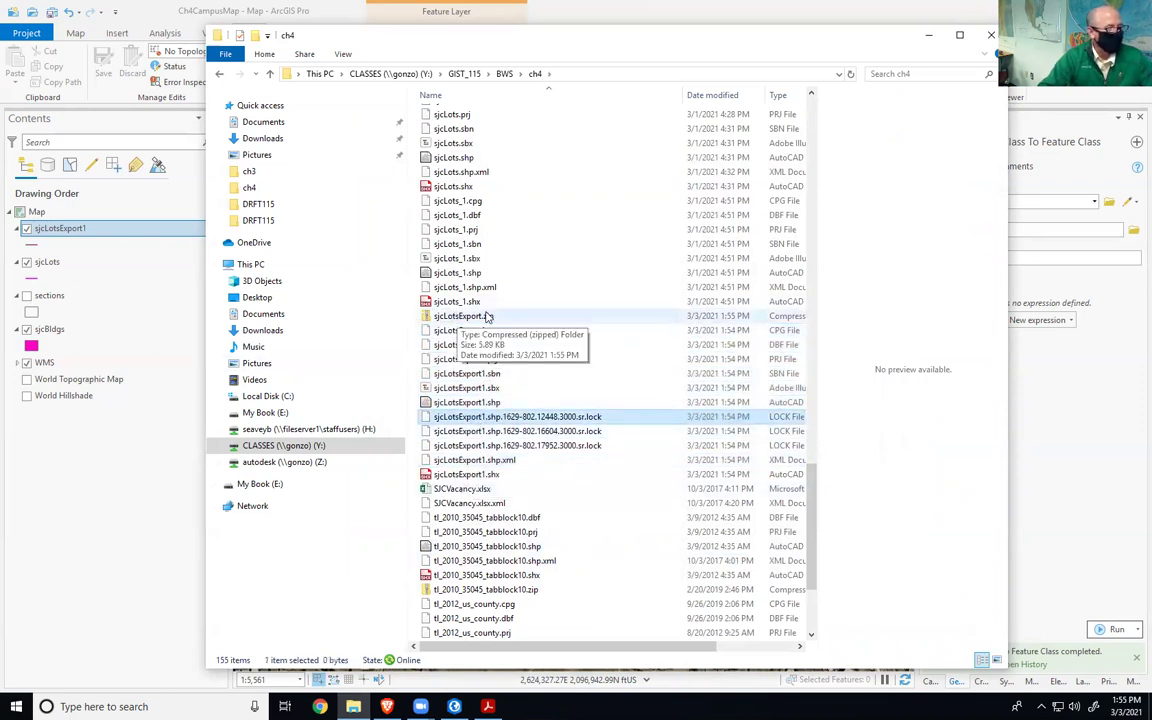
{"action": "double_click", "coordinate": [436, 317]}
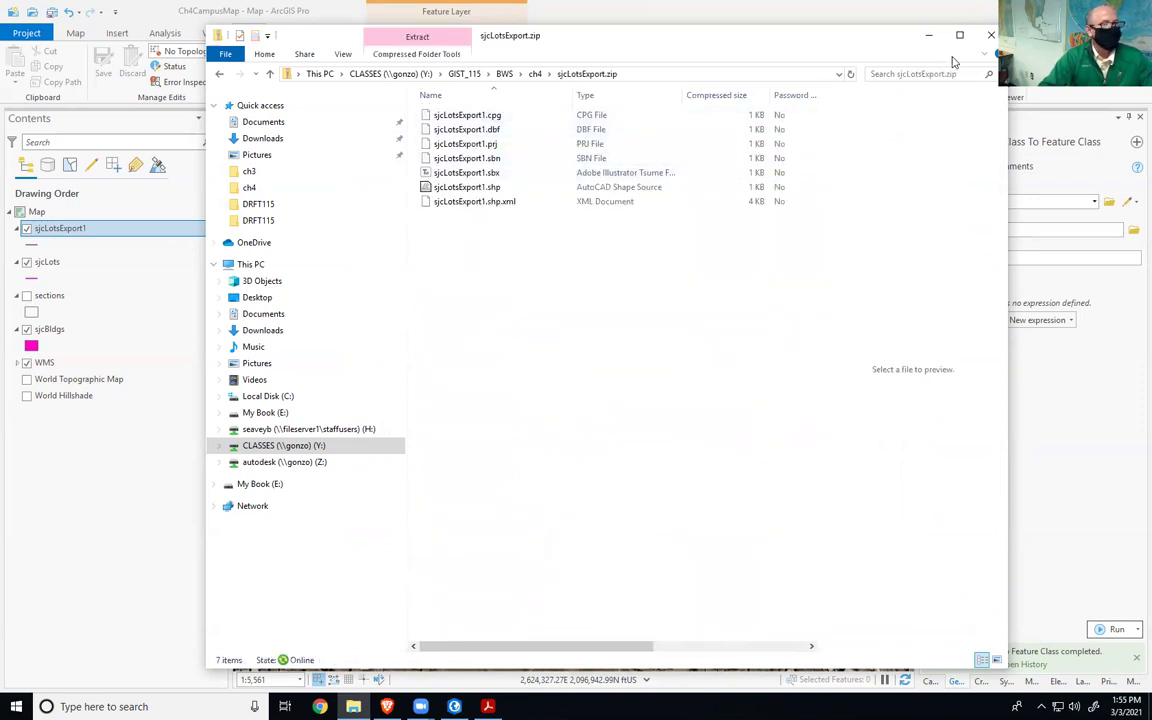
{"action": "left_click", "coordinate": [536, 73]}
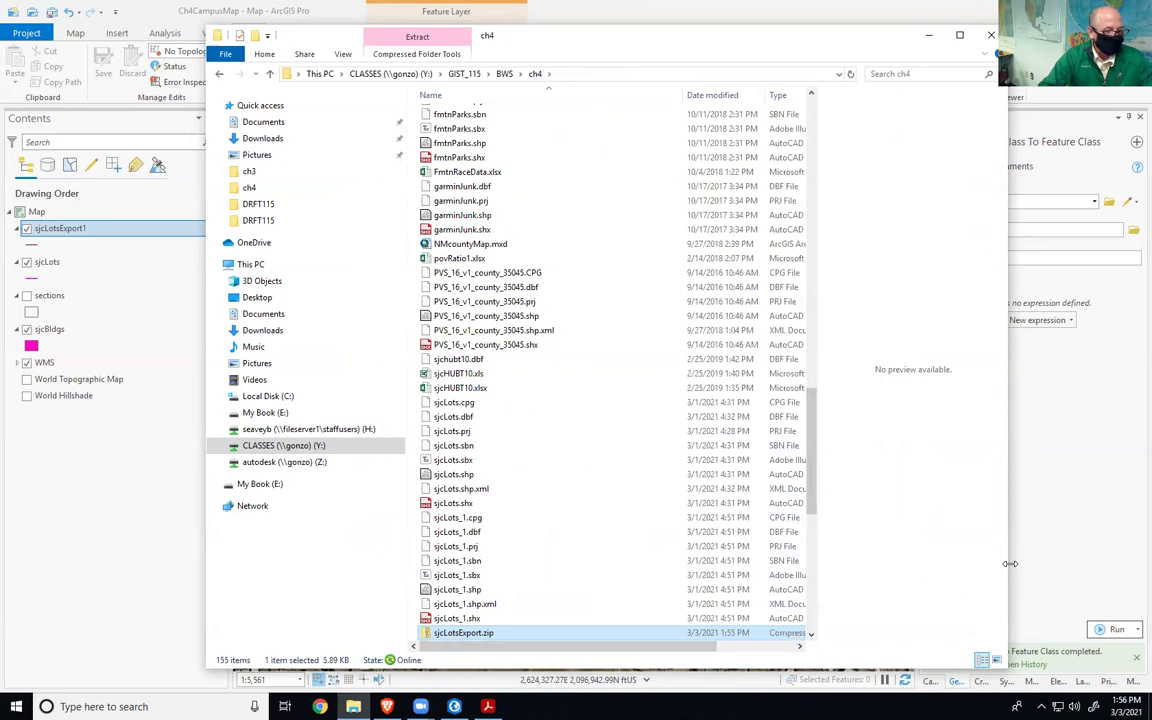
{"action": "left_click_drag", "start_coordinate": [1010, 563], "coordinate": [1148, 565]}
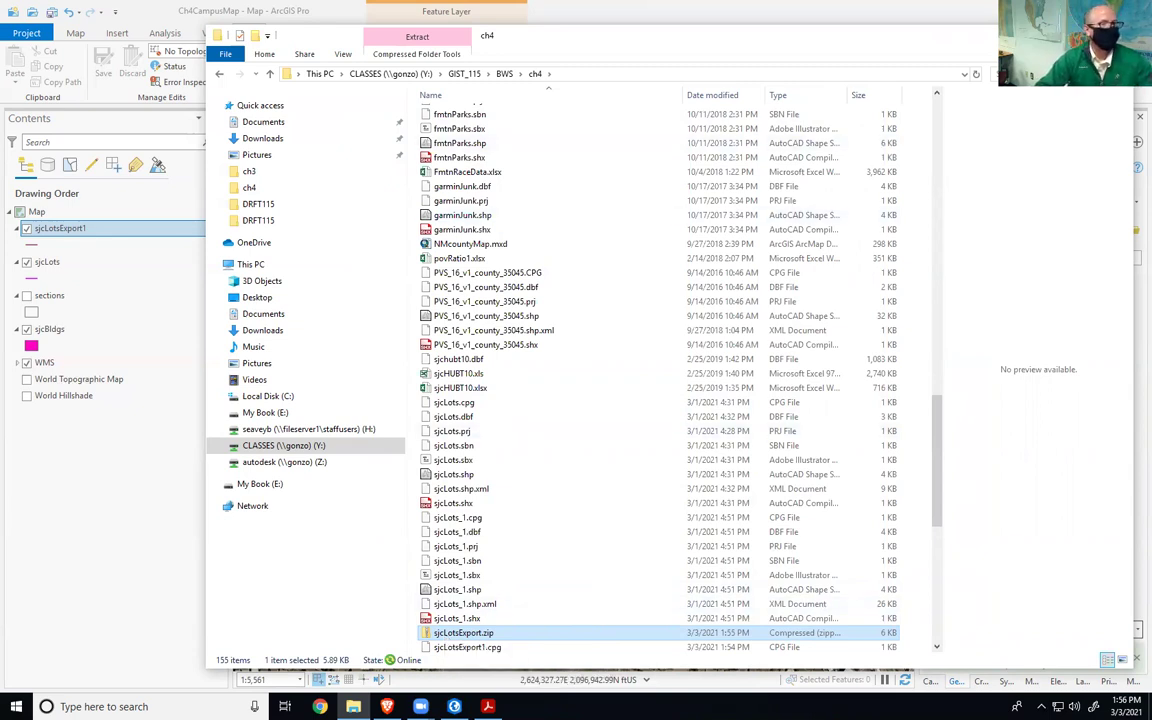
- Switch to ArcGIS Pro and turn on the WMS imagery layer beneath the campus buildings
{"action": "key", "text": "alt+Tab"}
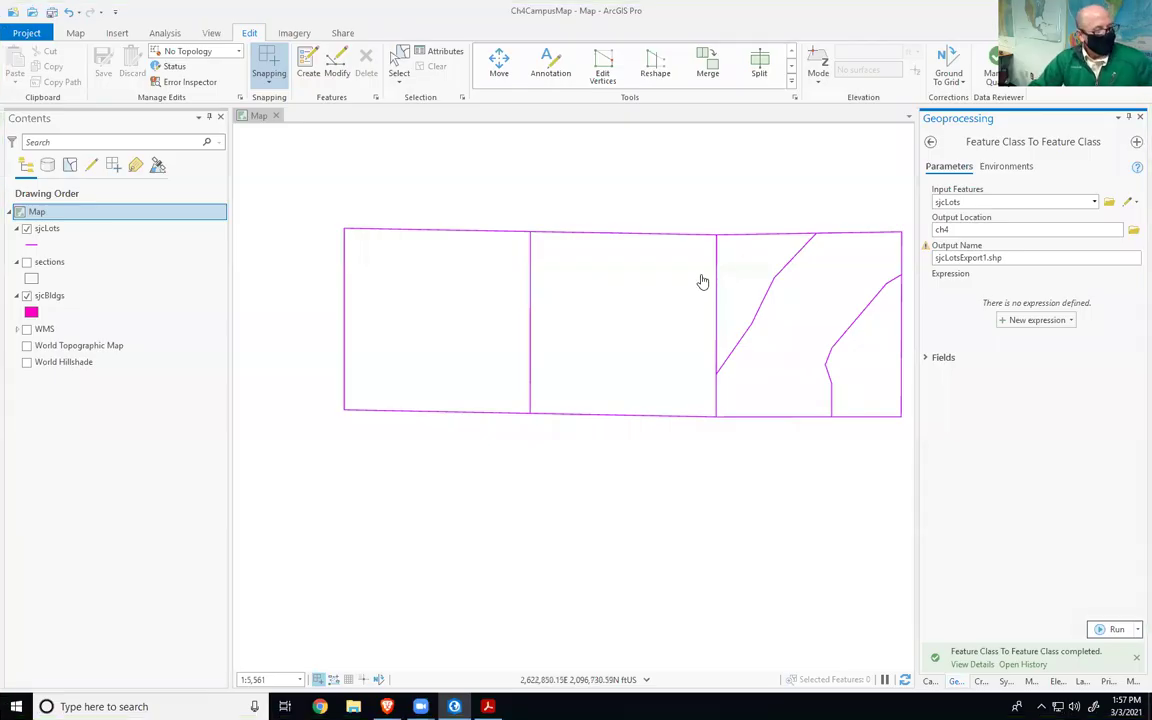
{"action": "left_click_drag", "start_coordinate": [584, 239], "coordinate": [594, 657]}
{"action": "left_click_drag", "start_coordinate": [758, 380], "coordinate": [517, 517]}
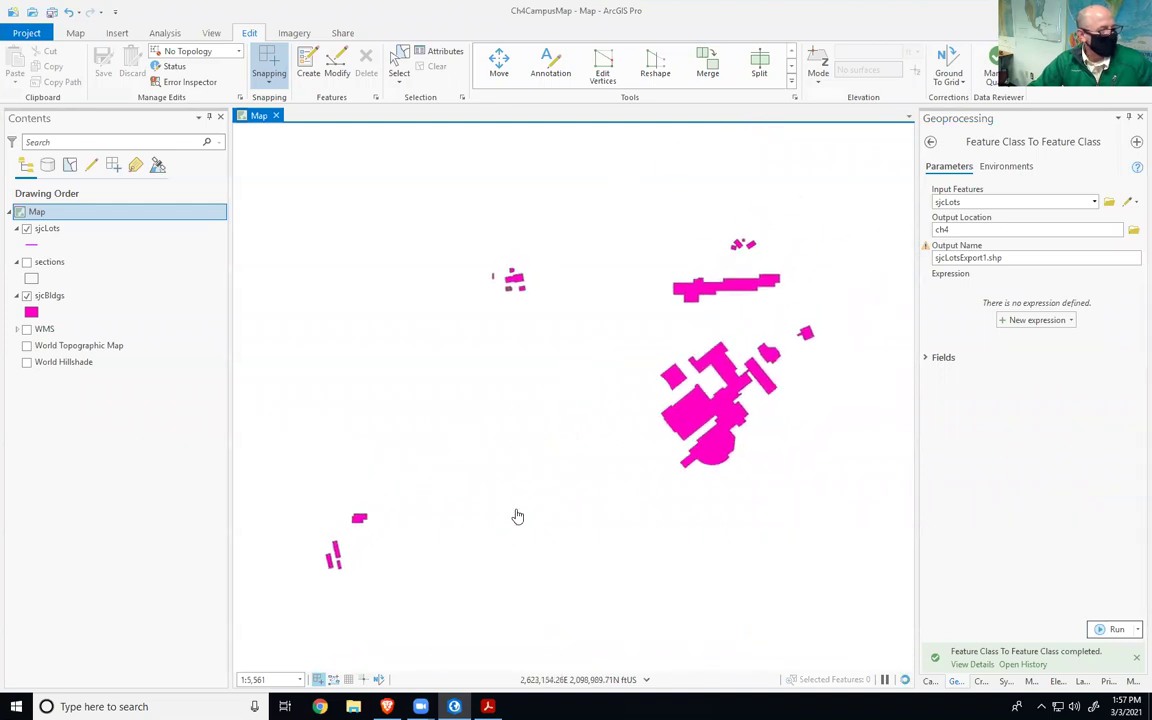
{"action": "left_click", "coordinate": [26, 328]}
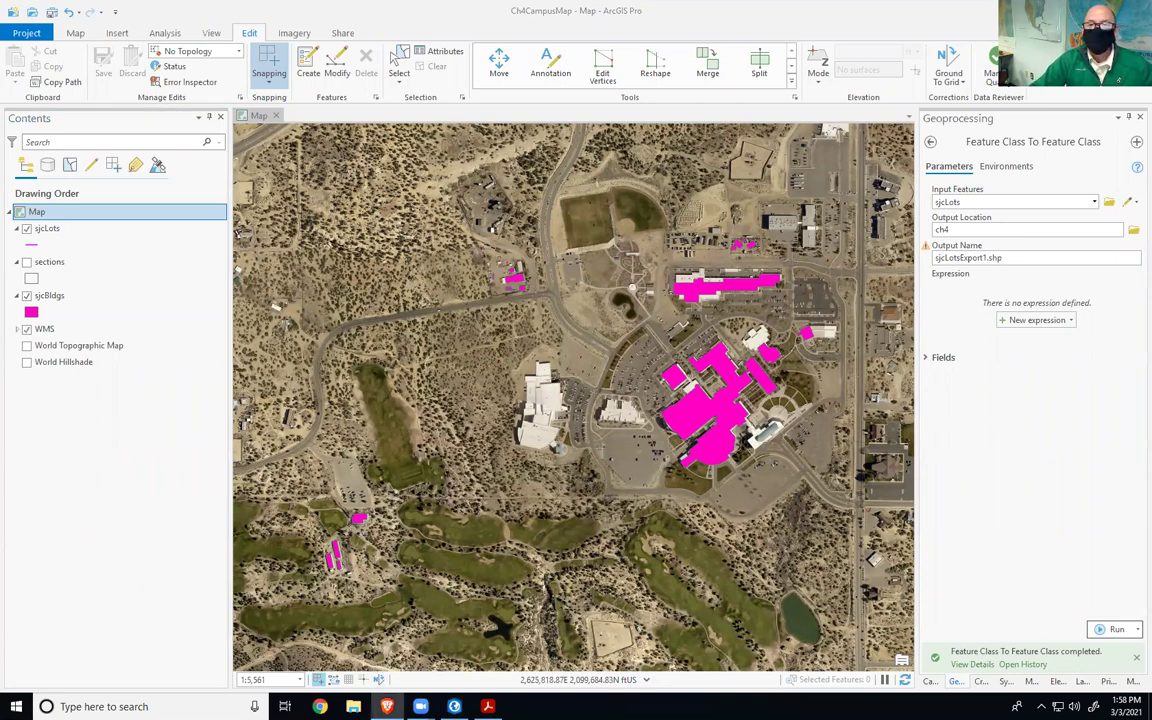
- Switch to Canvas in the Brave browser and open the Map Use, Interpretation & Des (GIST-115-1010) course
{"action": "left_click", "coordinate": [387, 706]}
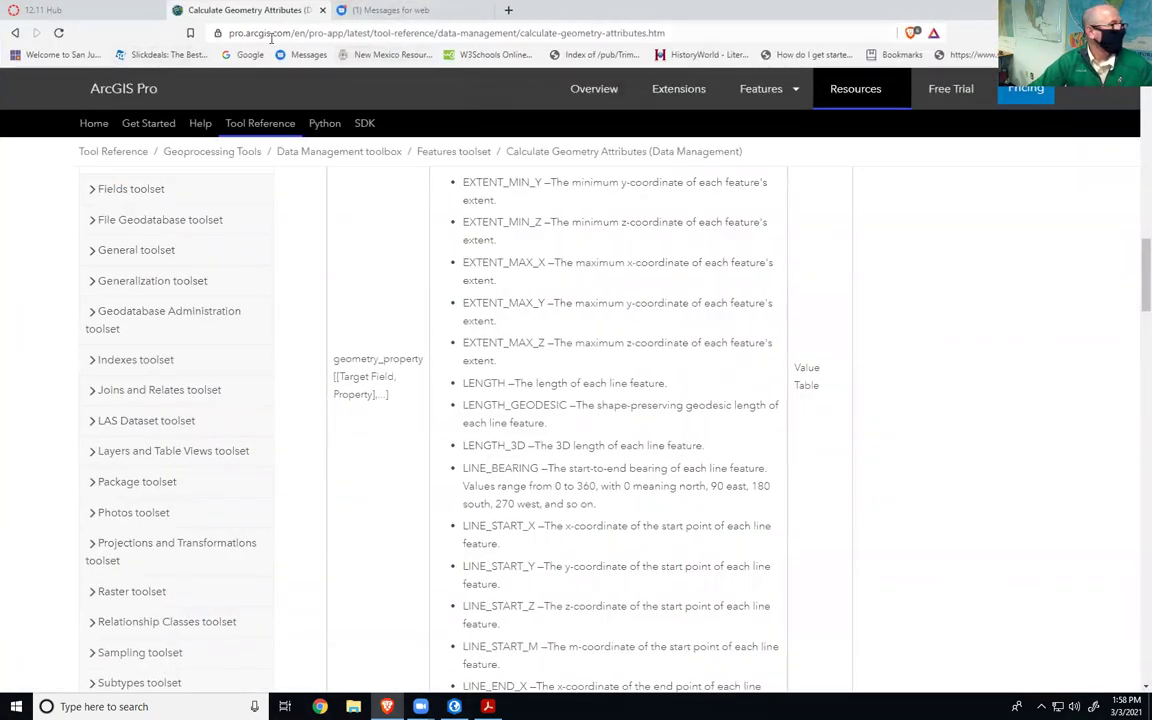
{"action": "left_click", "coordinate": [58, 12]}
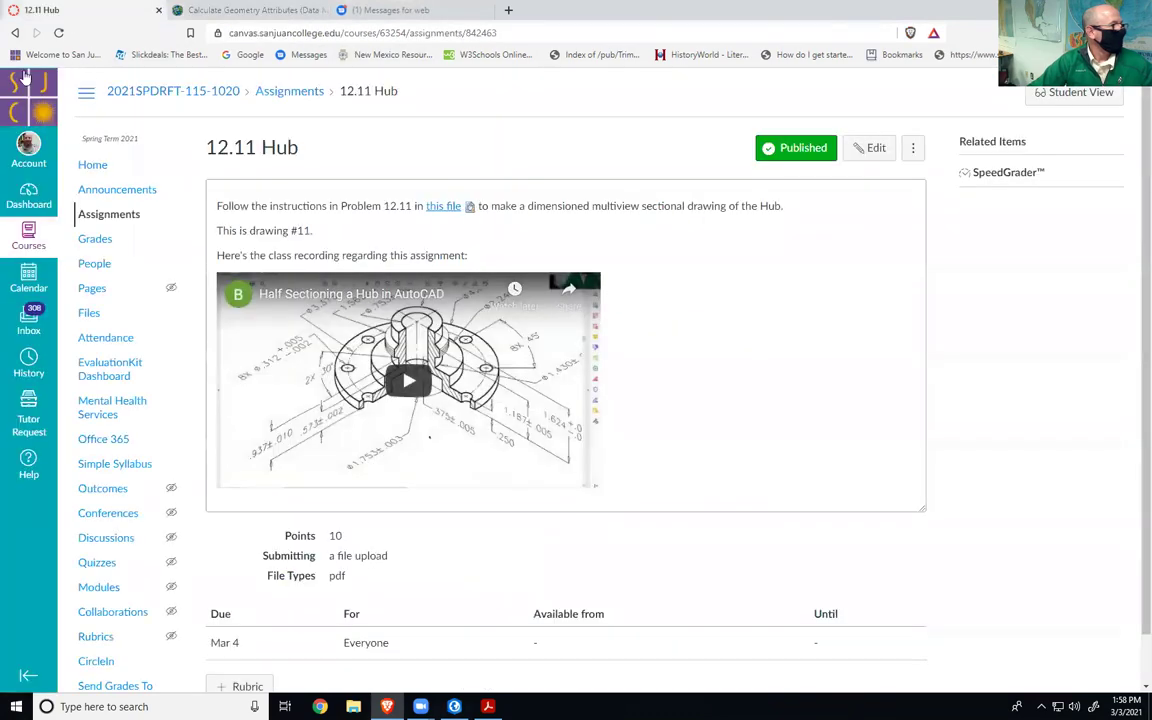
{"action": "left_click", "coordinate": [28, 236]}
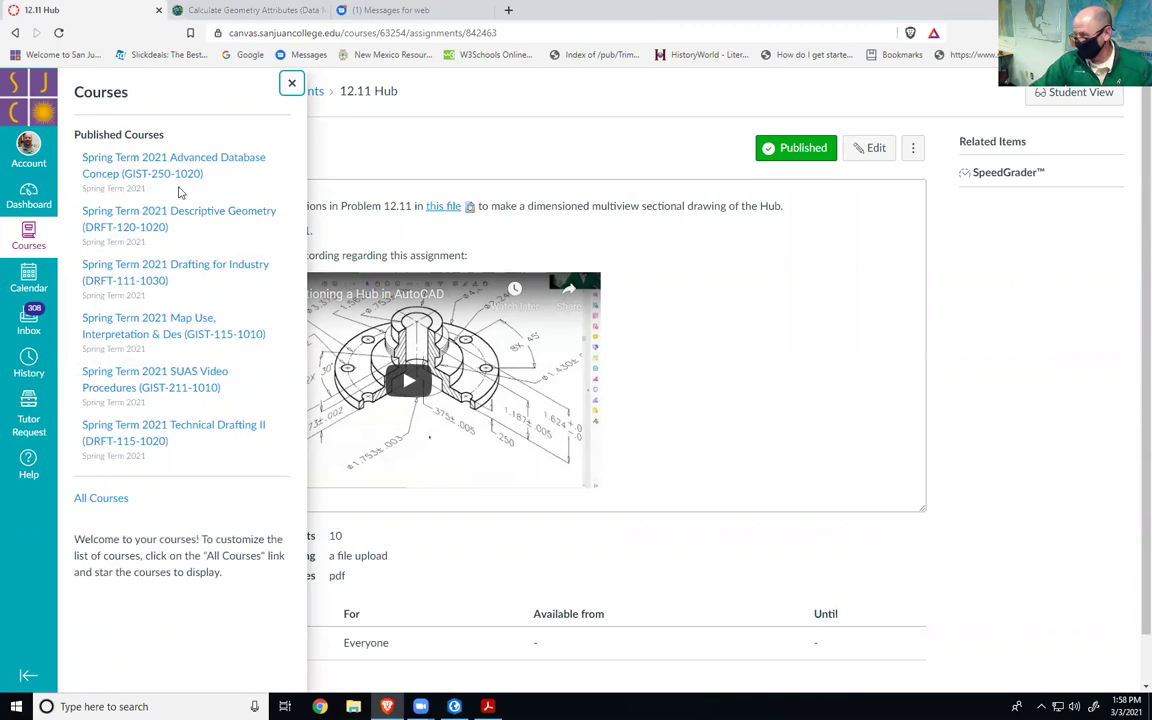
{"action": "left_click", "coordinate": [130, 321]}
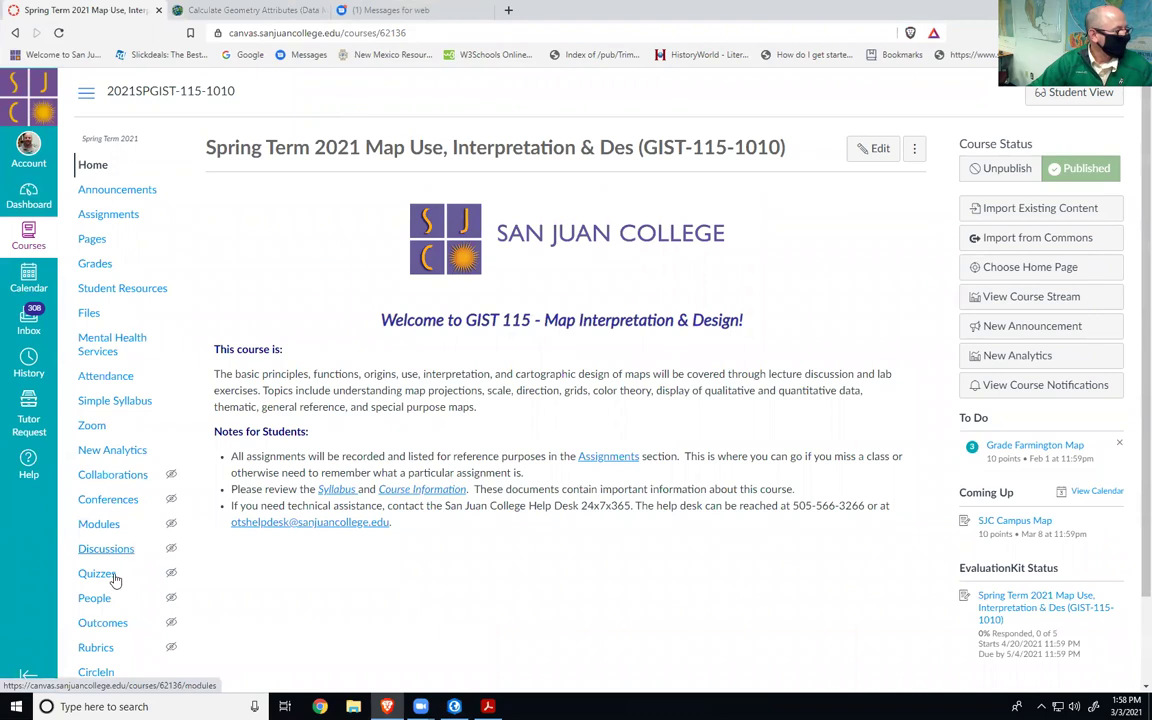
- Start a new assignment in the course's assignments list and name it SJC Lots
{"action": "left_click", "coordinate": [96, 221]}
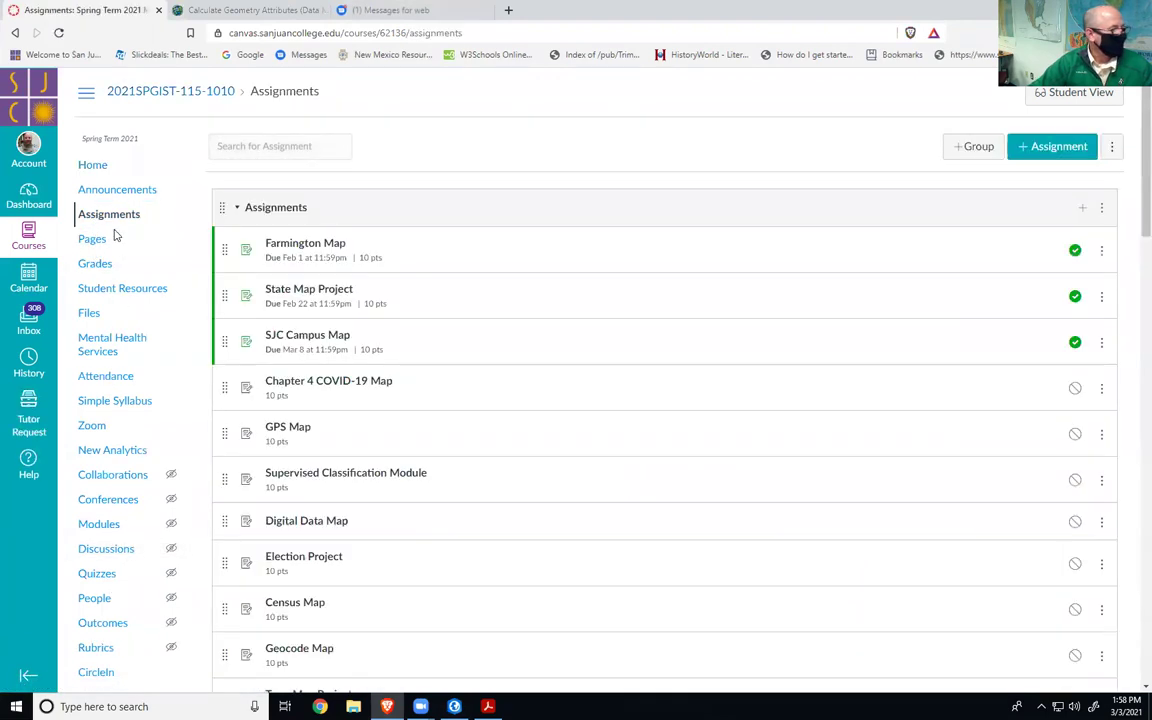
{"action": "left_click", "coordinate": [1038, 148]}
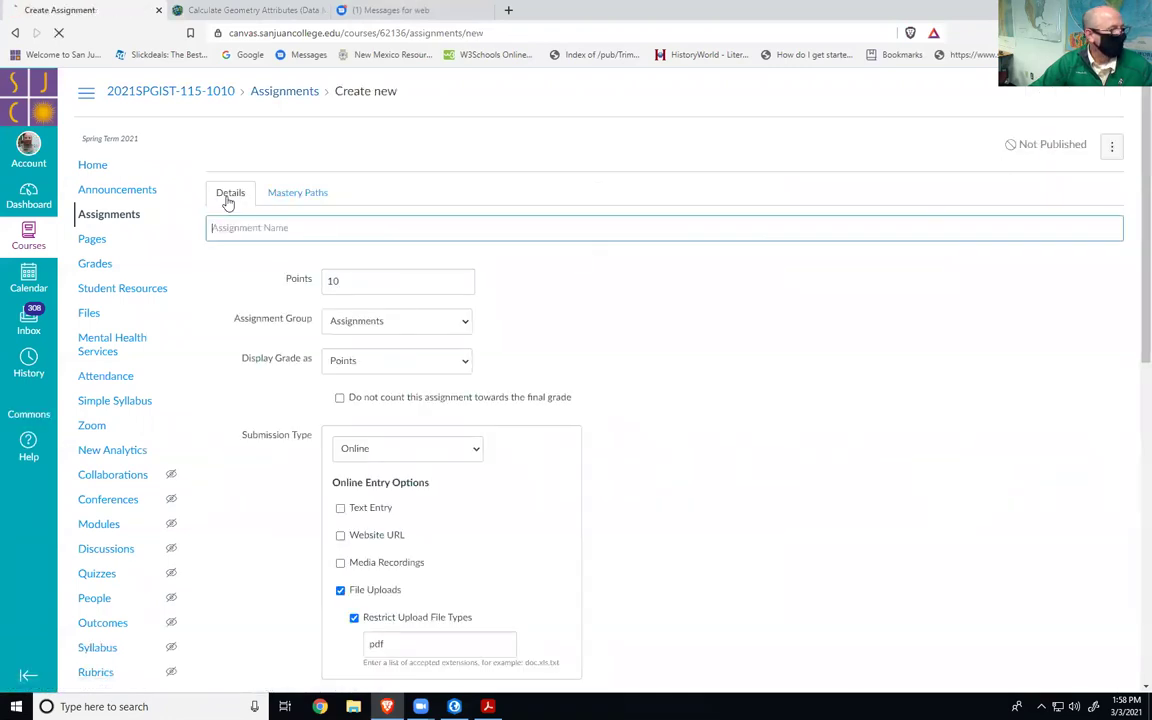
{"action": "type", "text": "SJC Lots"}
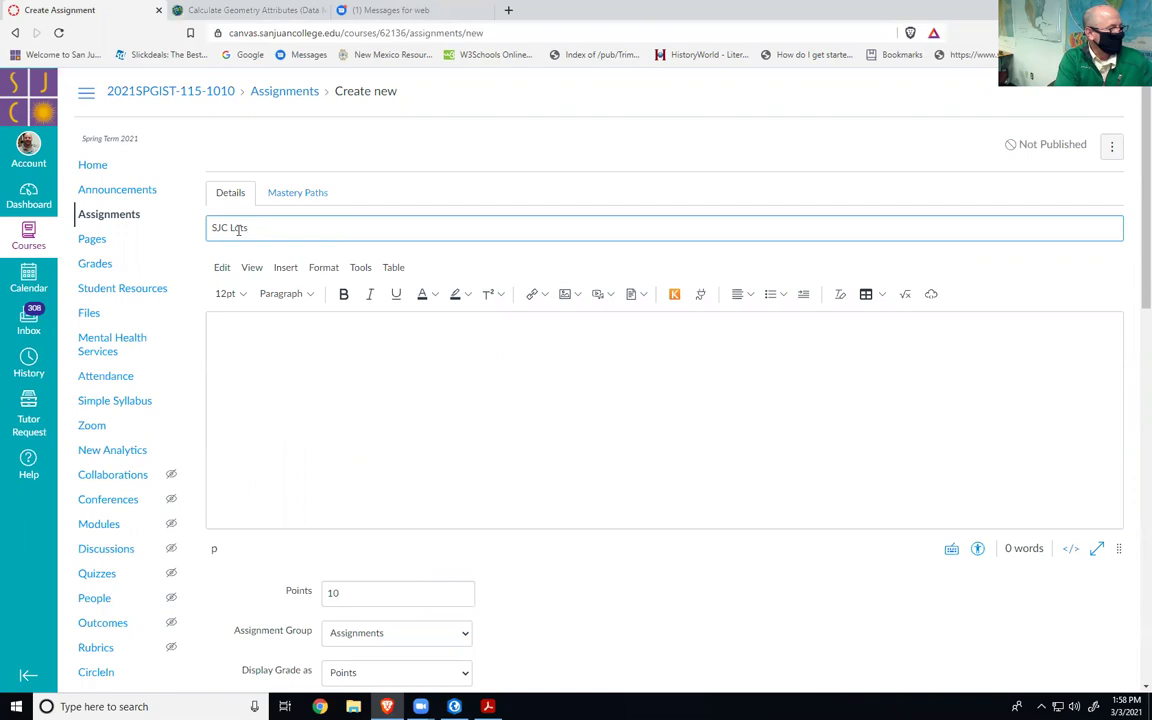
- Write the assignment description "Draw lots from this pdf and submit the shapefile zipped."
{"action": "left_click", "coordinate": [226, 317]}
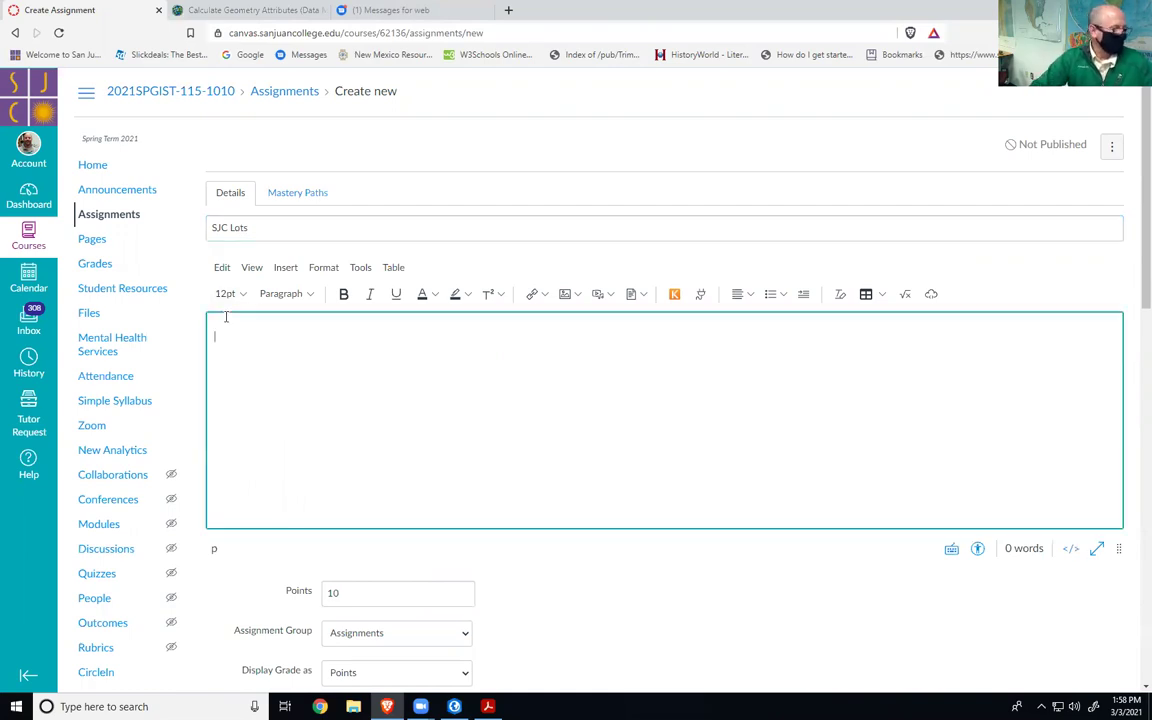
{"action": "type", "text": "Draw"}
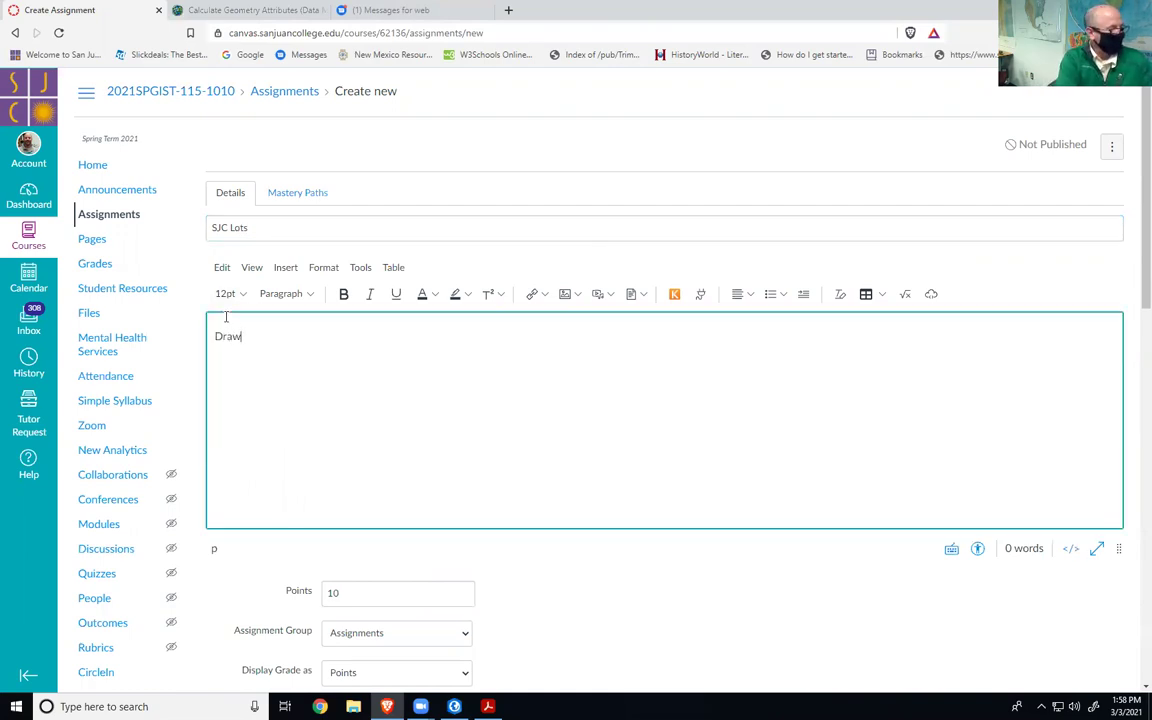
{"action": "type", "text": " lo"}
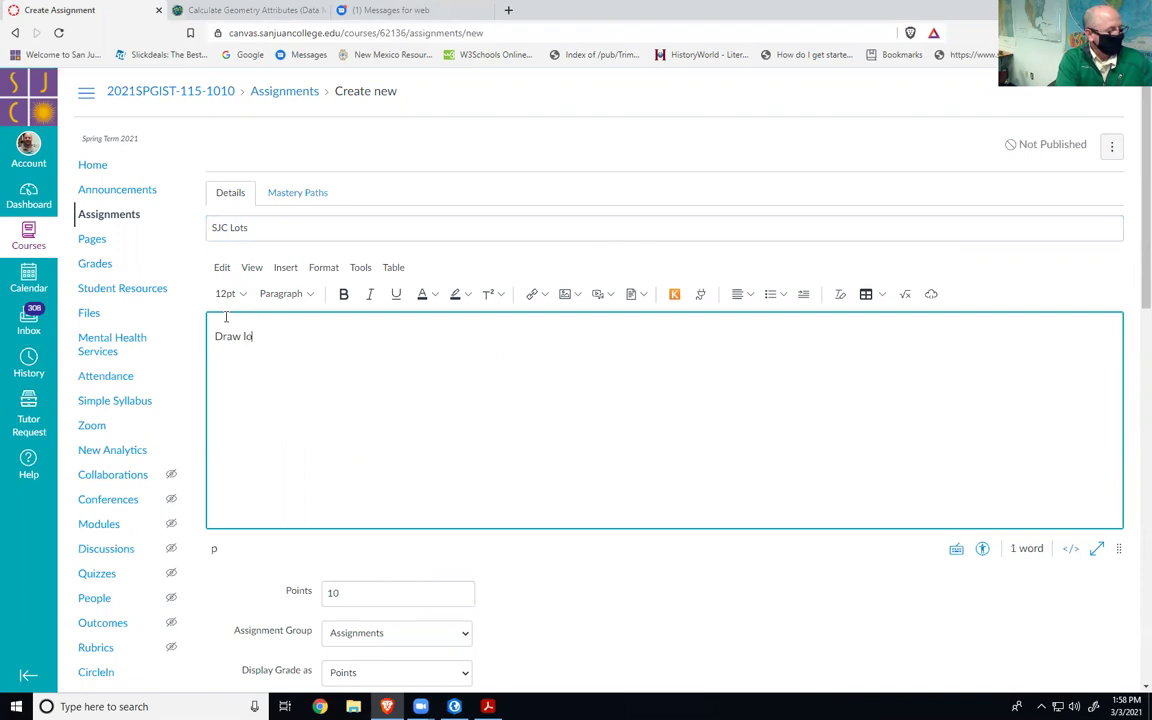
{"action": "type", "text": "t"}
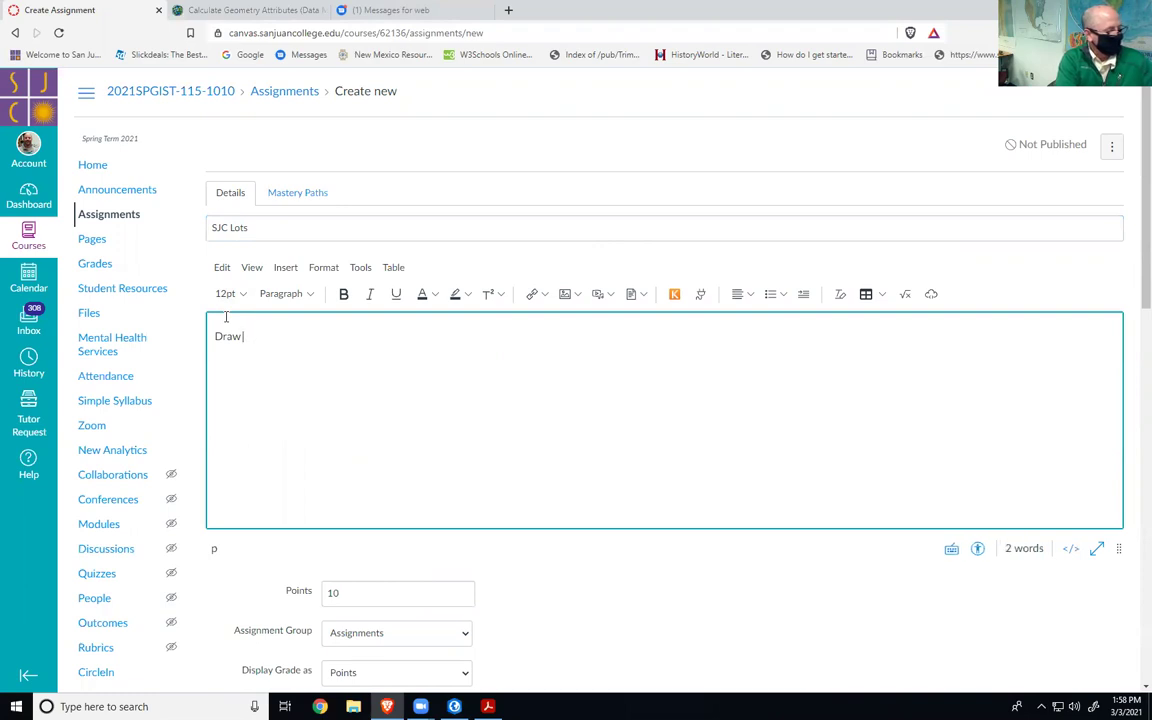
{"action": "type", "text": "s"}
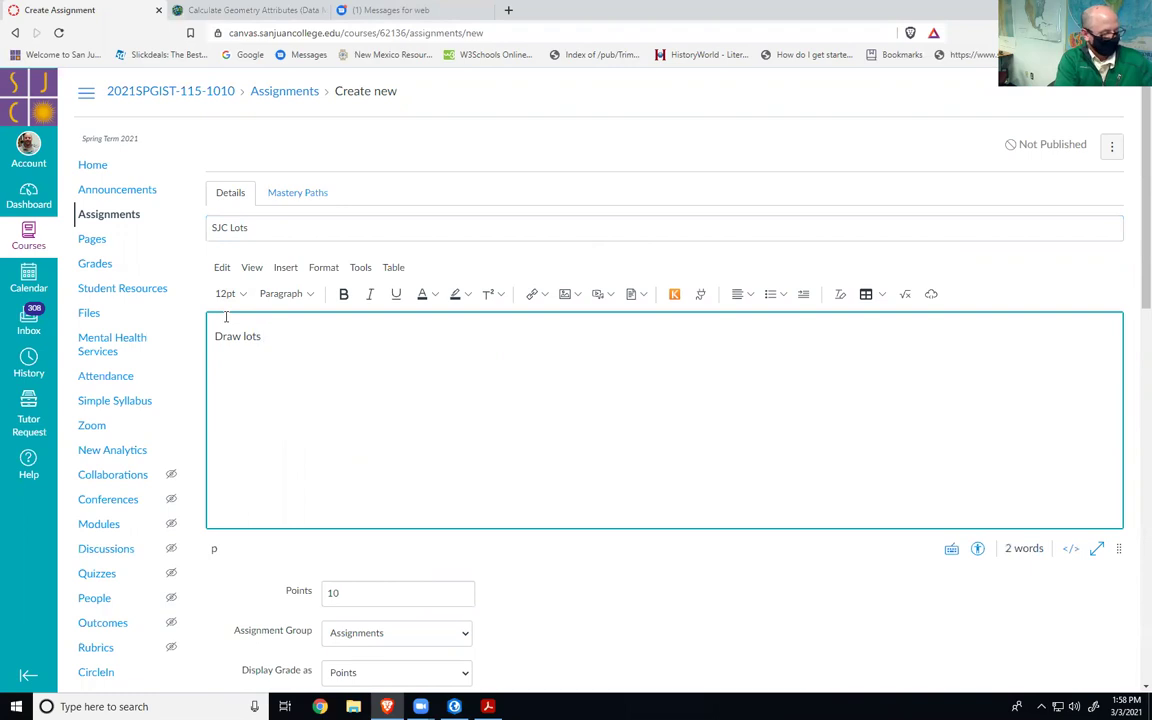
{"action": "type", "text": " from "}
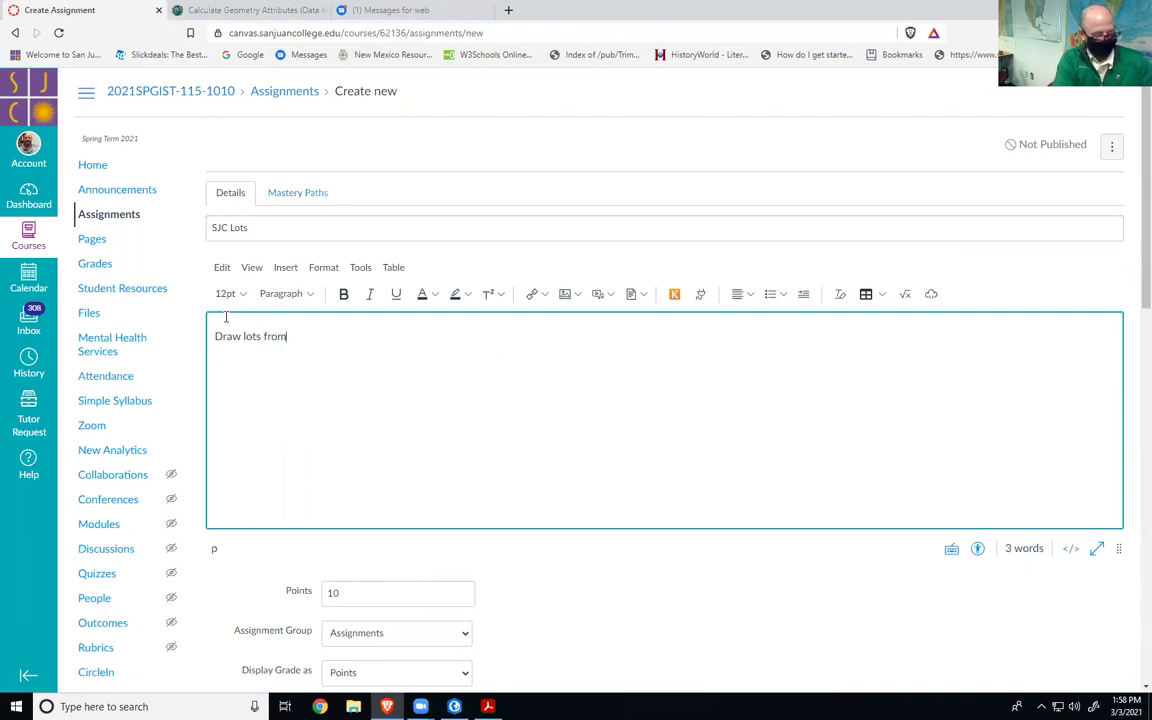
{"action": "type", "text": "this pdf and submit a zipped"}
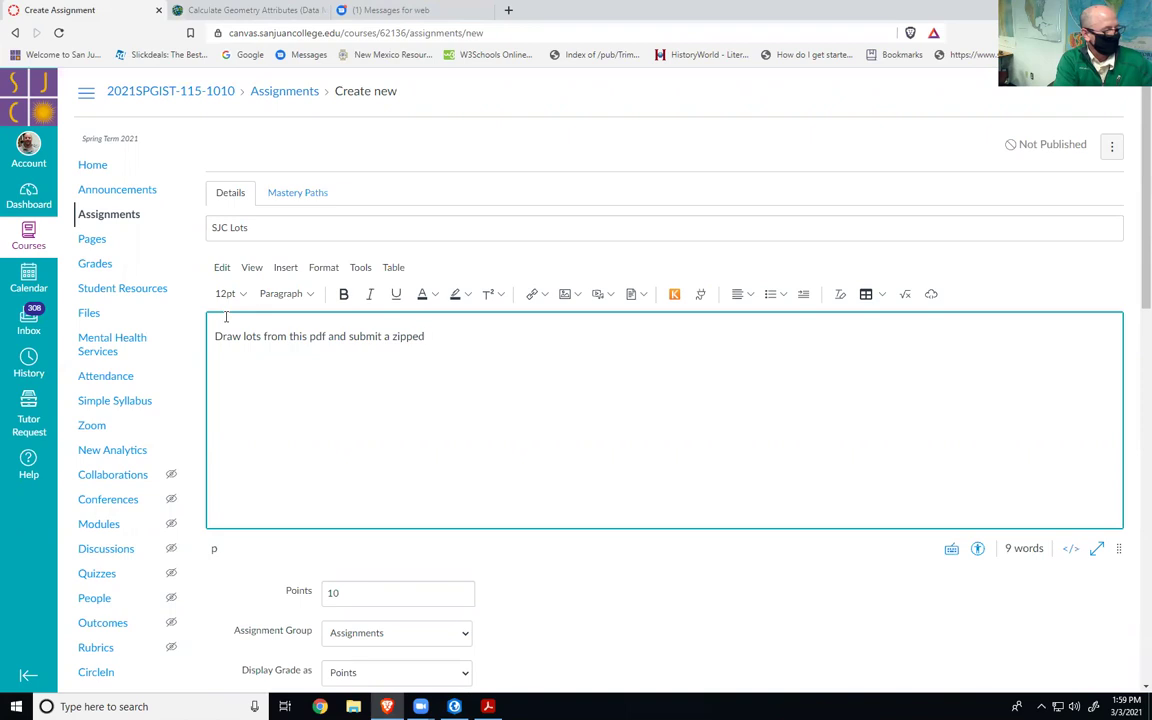
{"action": "key", "text": "BackSpace"}
{"action": "key", "text": "BackSpace"}
{"action": "key", "text": "BackSpace"}
{"action": "key", "text": "BackSpace"}
{"action": "key", "text": "BackSpace"}
{"action": "key", "text": "BackSpace"}
{"action": "key", "text": "BackSpace"}
{"action": "key", "text": "BackSpace"}
{"action": "key", "text": "BackSpace"}
{"action": "type", "text": "the sh"}
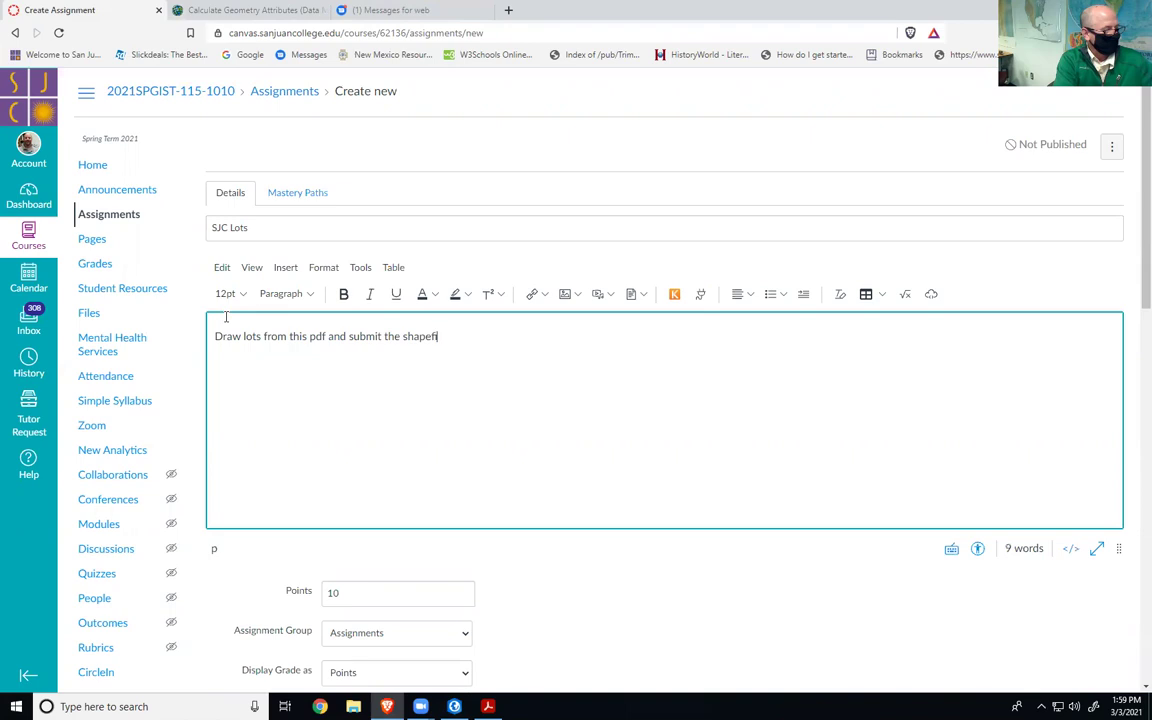
{"action": "type", "text": "apefile zipp"}
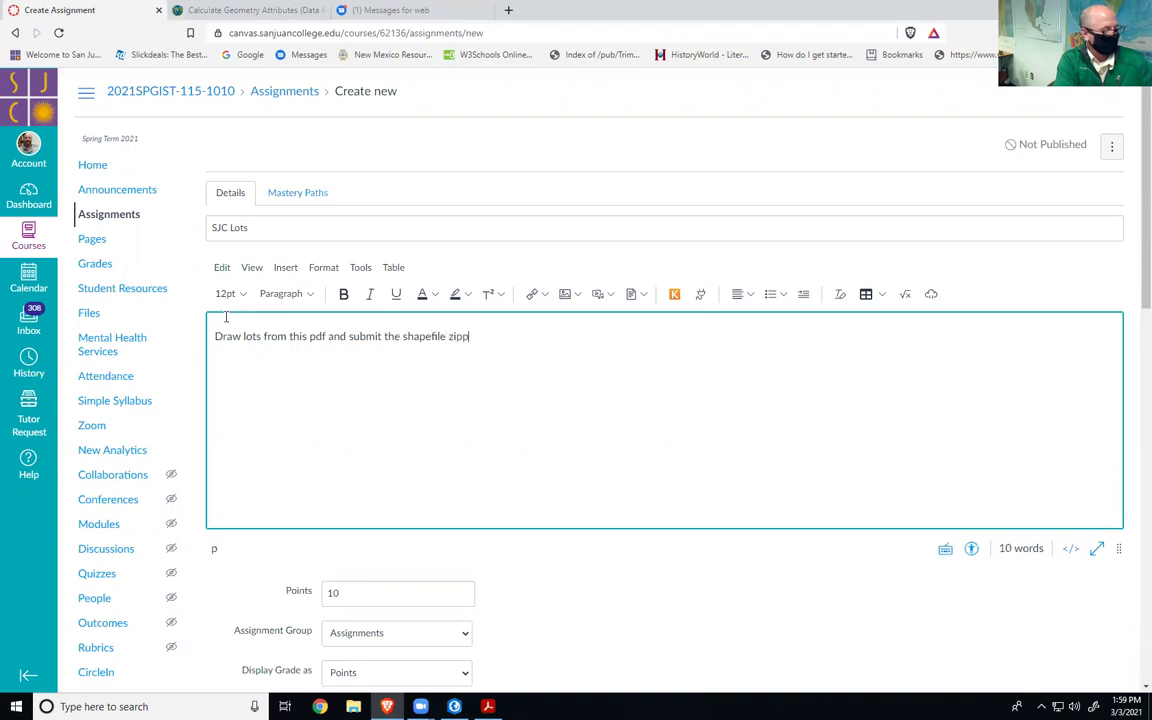
{"action": "type", "text": "ed."}
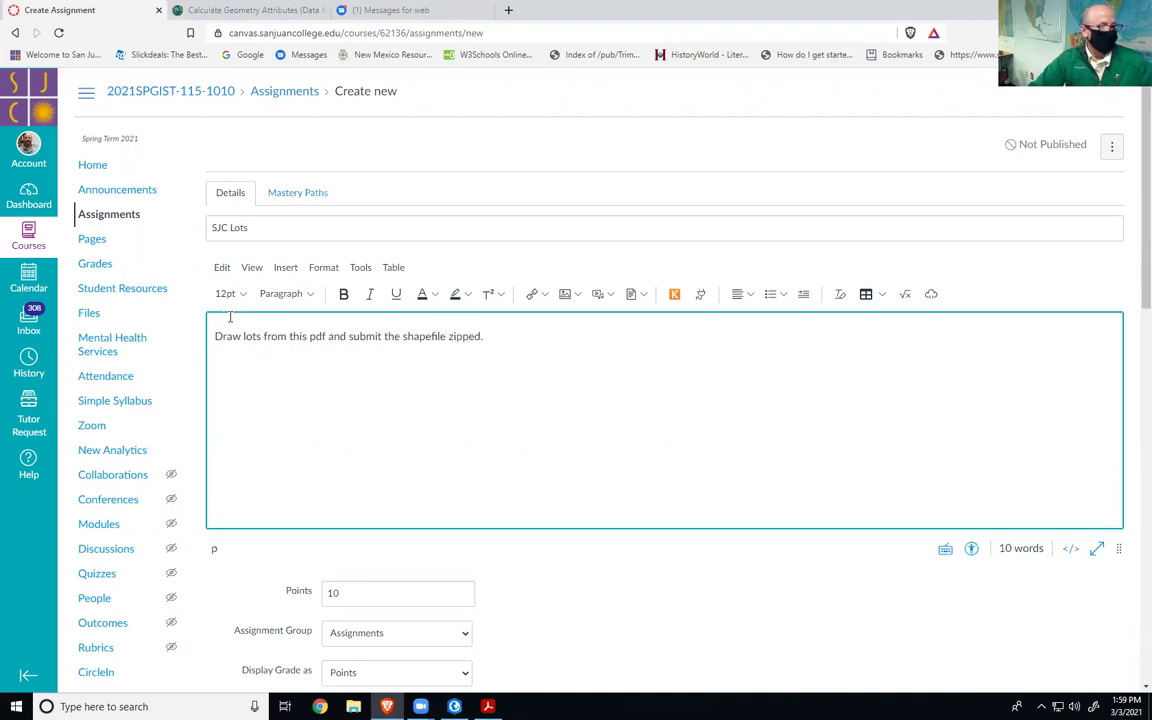
- Set the restricted upload file type for the assignment's online submission to zip
{"action": "scroll", "coordinate": [442, 548], "scroll_direction": "down", "scroll_amount": 5}
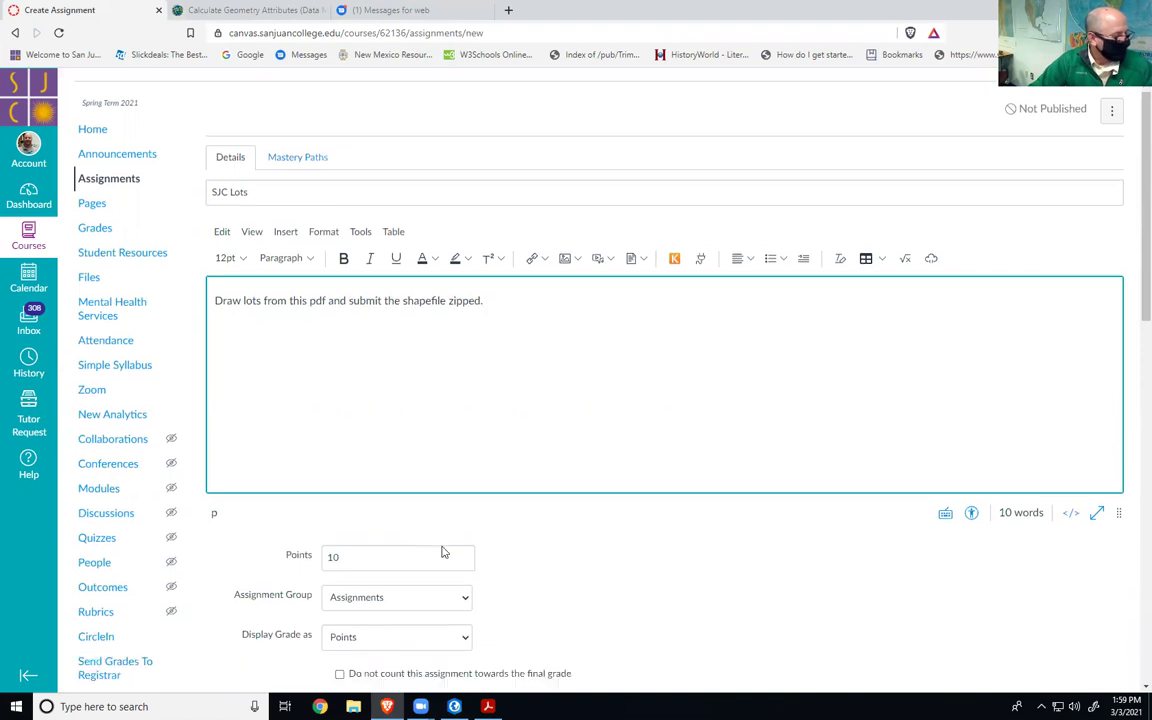
{"action": "scroll", "coordinate": [475, 464], "scroll_direction": "down", "scroll_amount": 3}
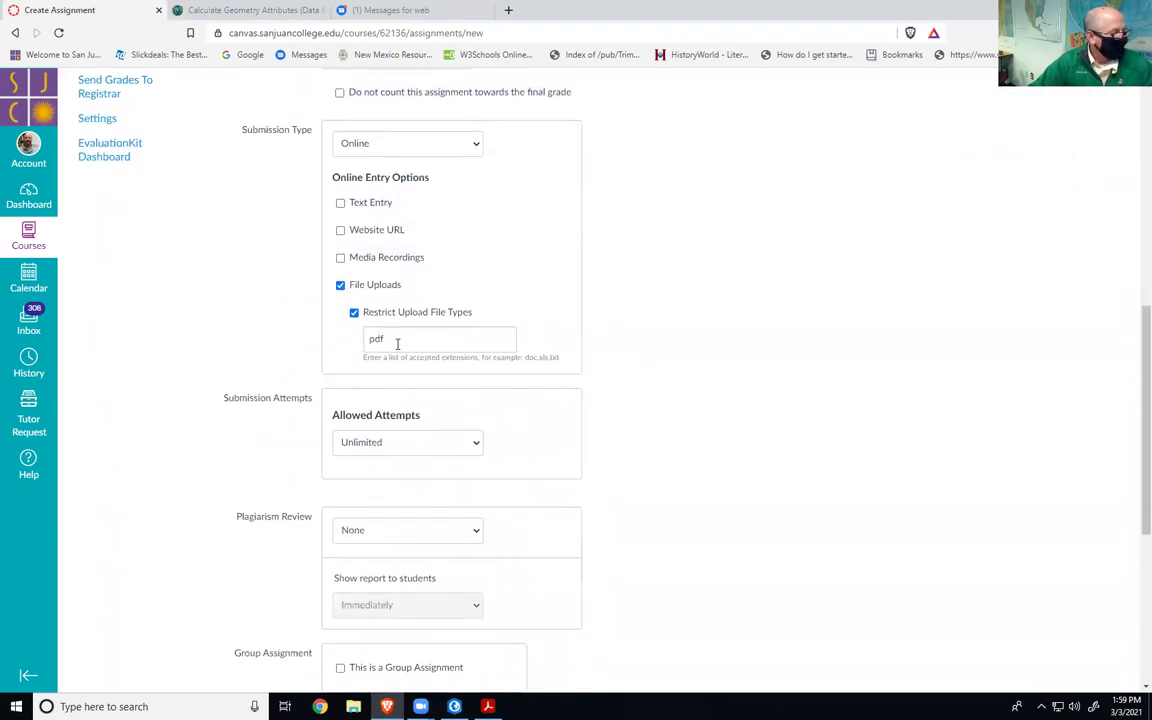
{"action": "double_click", "coordinate": [385, 341]}
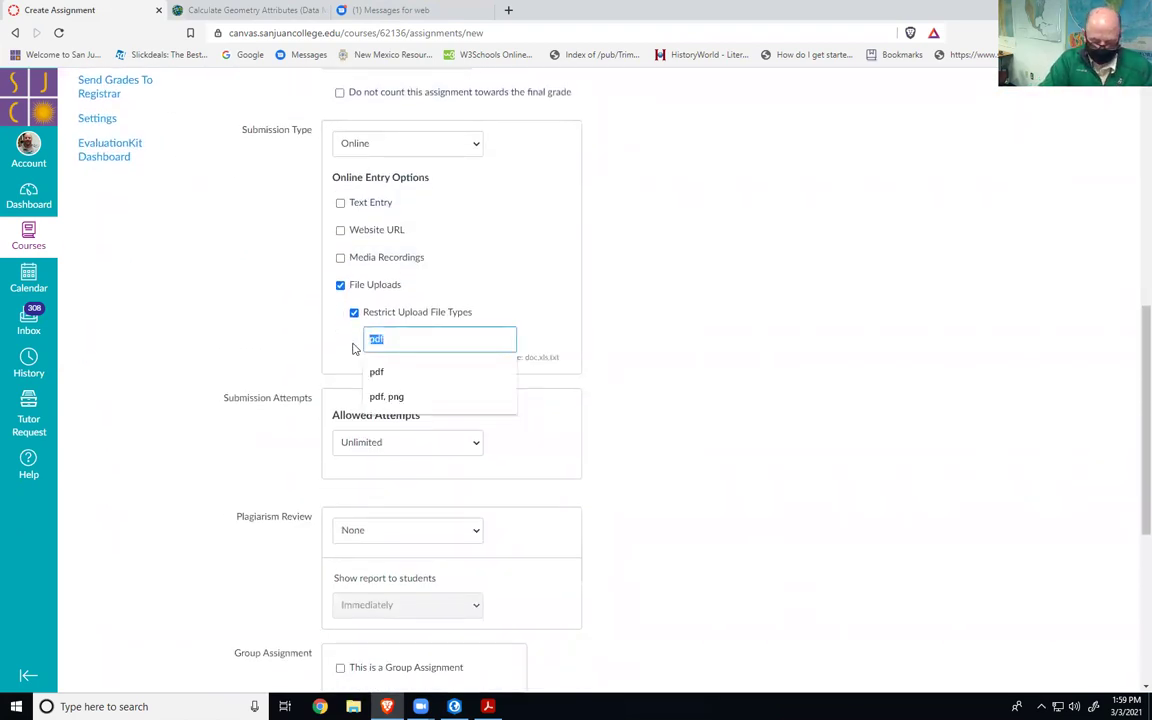
{"action": "type", "text": "zip"}
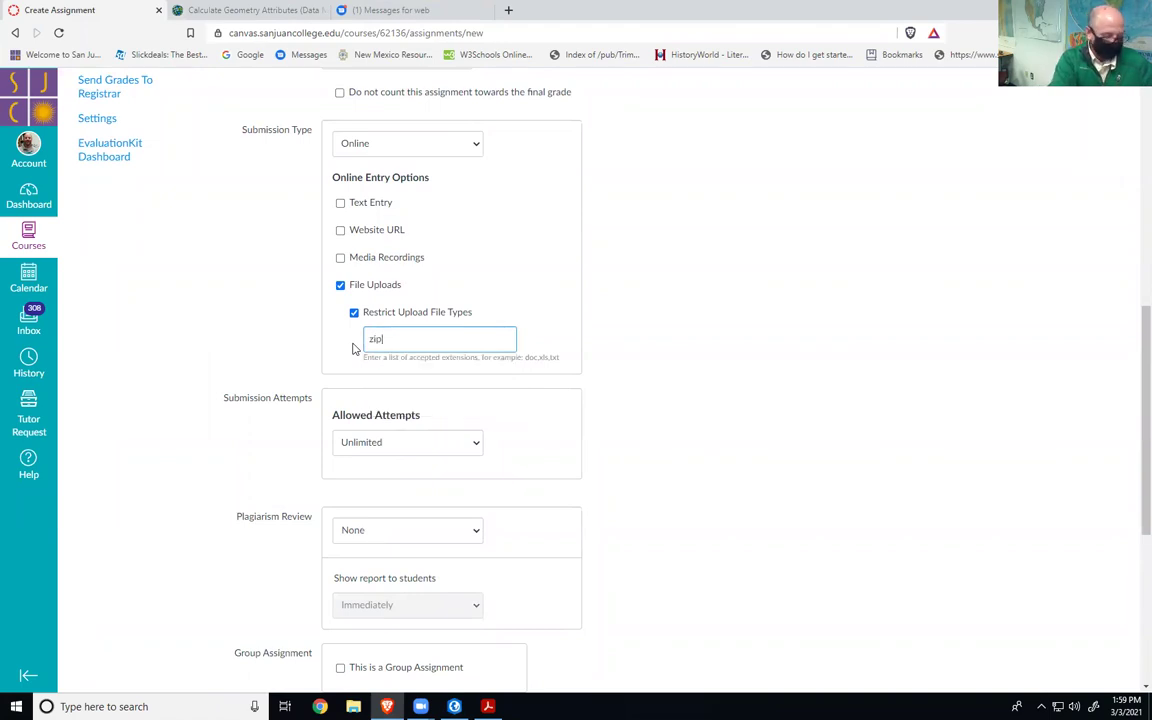
{"action": "scroll", "coordinate": [783, 390], "scroll_direction": "down", "scroll_amount": 4}
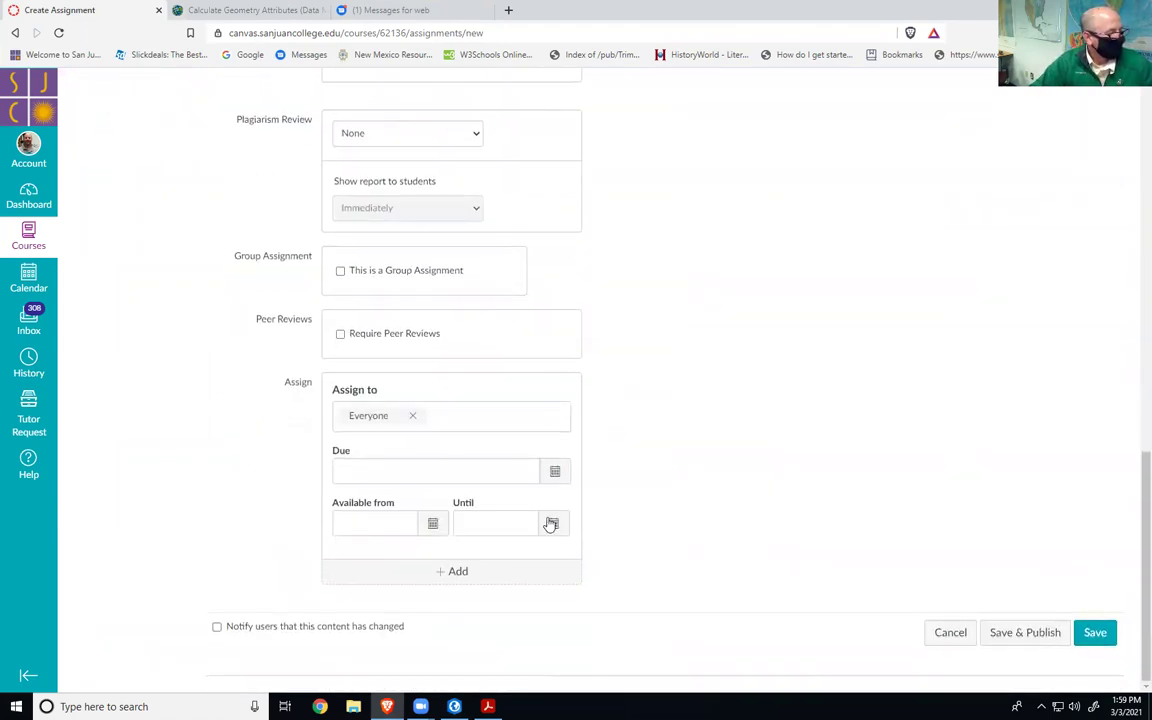
- Set the assignment's due date to Mar 8 11:59pm for everyone
{"action": "left_click", "coordinate": [552, 472]}
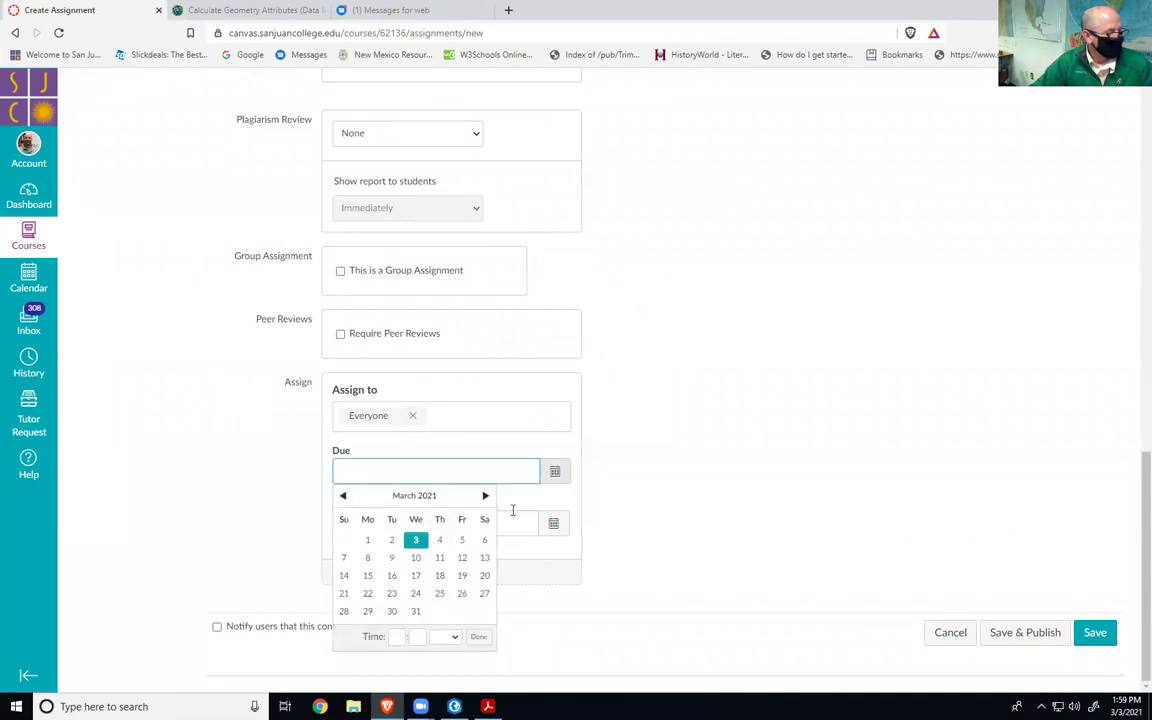
{"action": "left_click", "coordinate": [368, 558]}
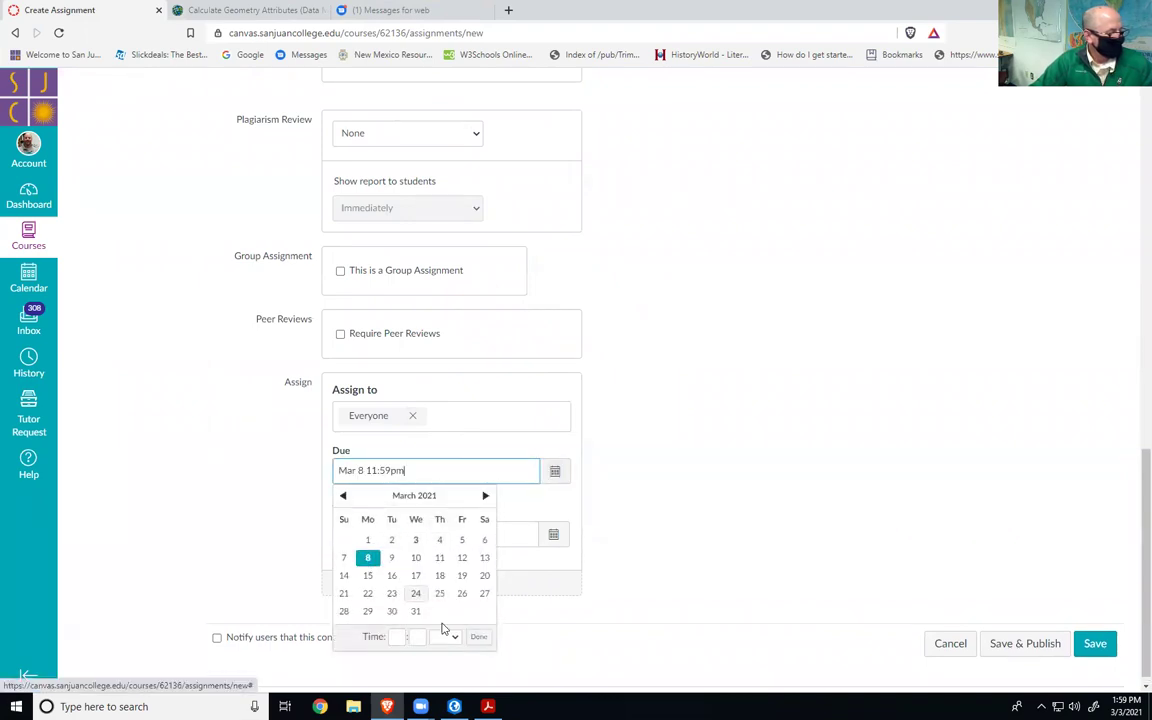
{"action": "left_click", "coordinate": [478, 637]}
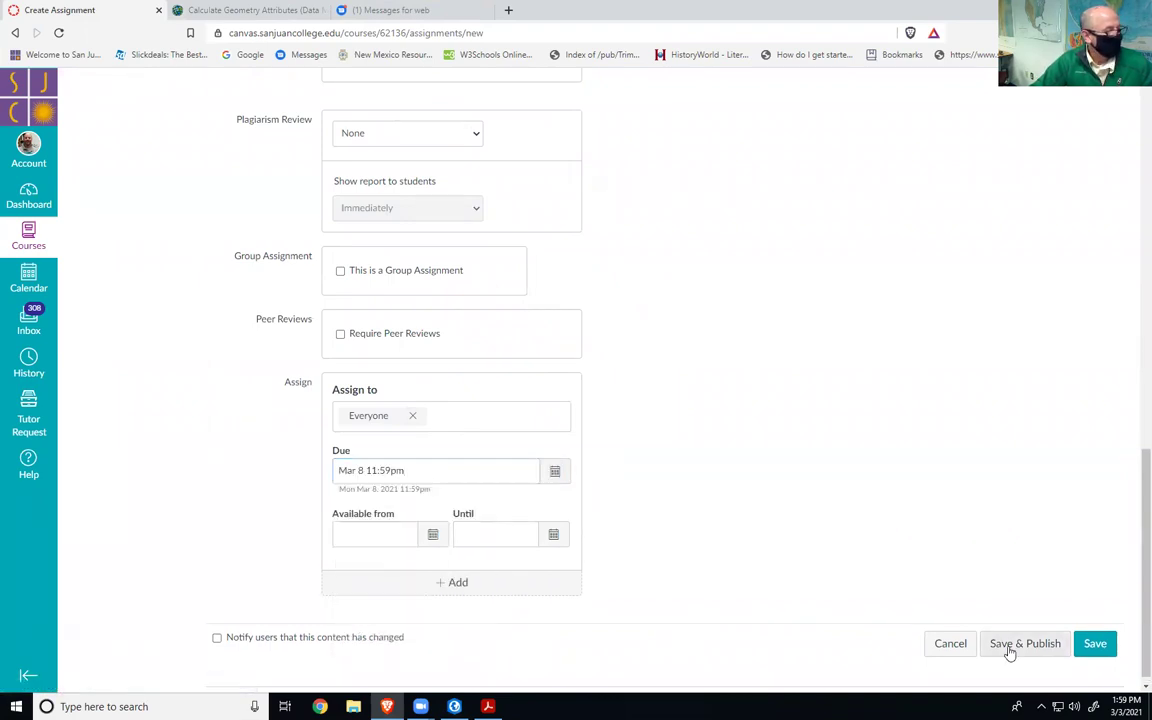
- Check the SJC Lots assignment's details and settings, and save and publish it
{"action": "scroll", "coordinate": [931, 350], "scroll_direction": "up", "scroll_amount": 15}
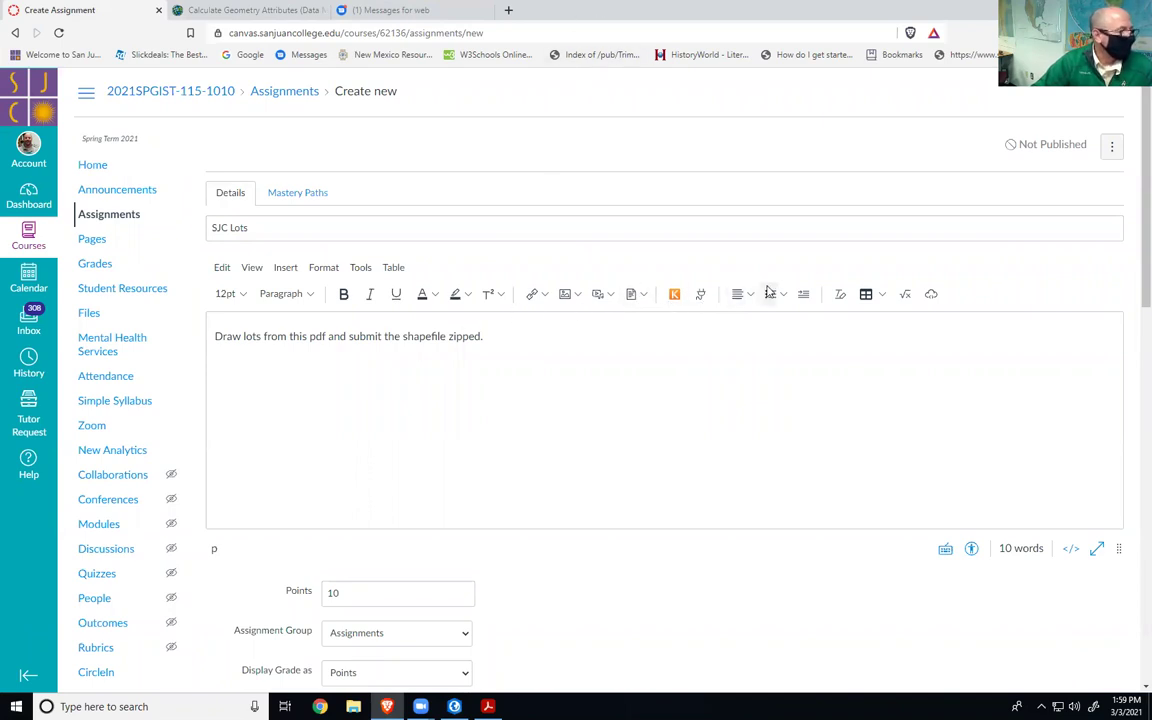
{"action": "scroll", "coordinate": [966, 636], "scroll_direction": "down", "scroll_amount": 10}
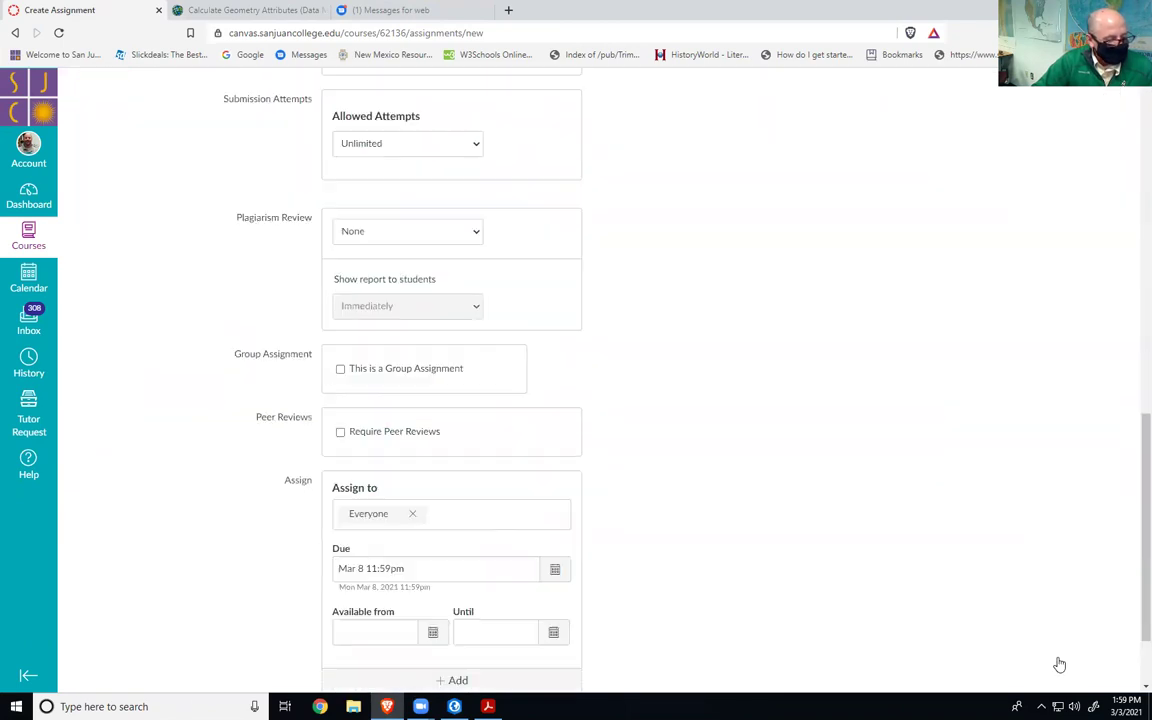
{"action": "left_click", "coordinate": [1039, 636]}
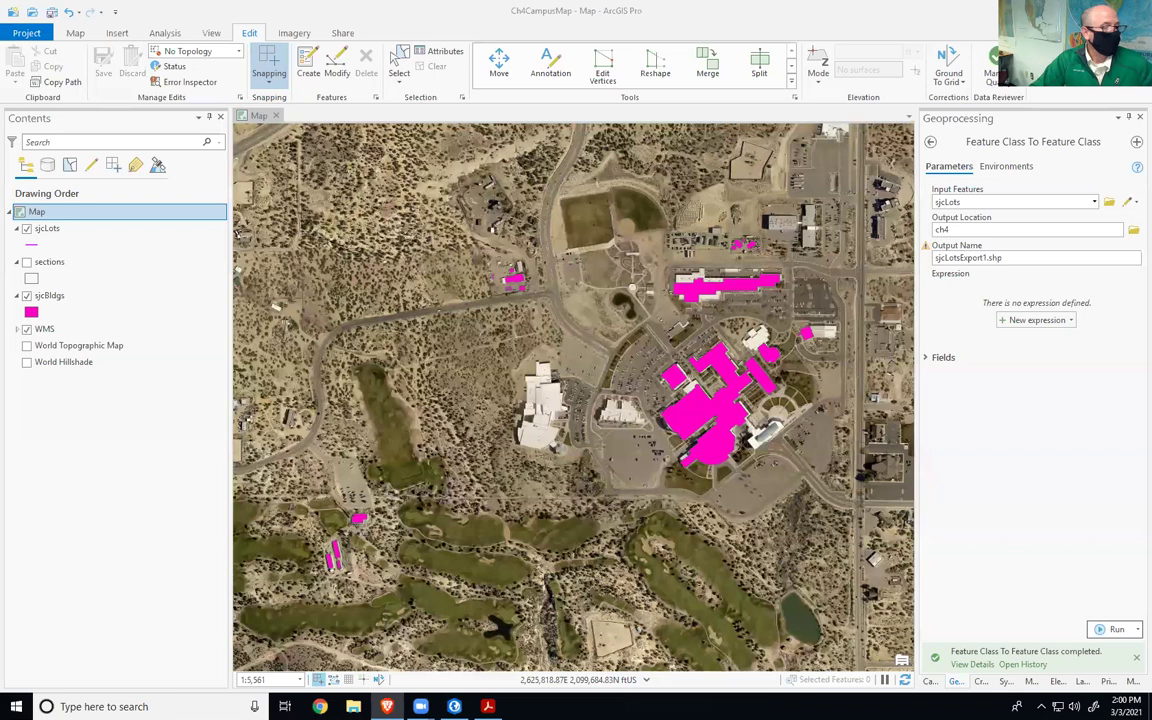
- Switch to the Ch4CampusMap project in ArcGIS Pro and start creating a polygon feature from the sjcBldgs template
{"action": "left_click", "coordinate": [437, 215]}
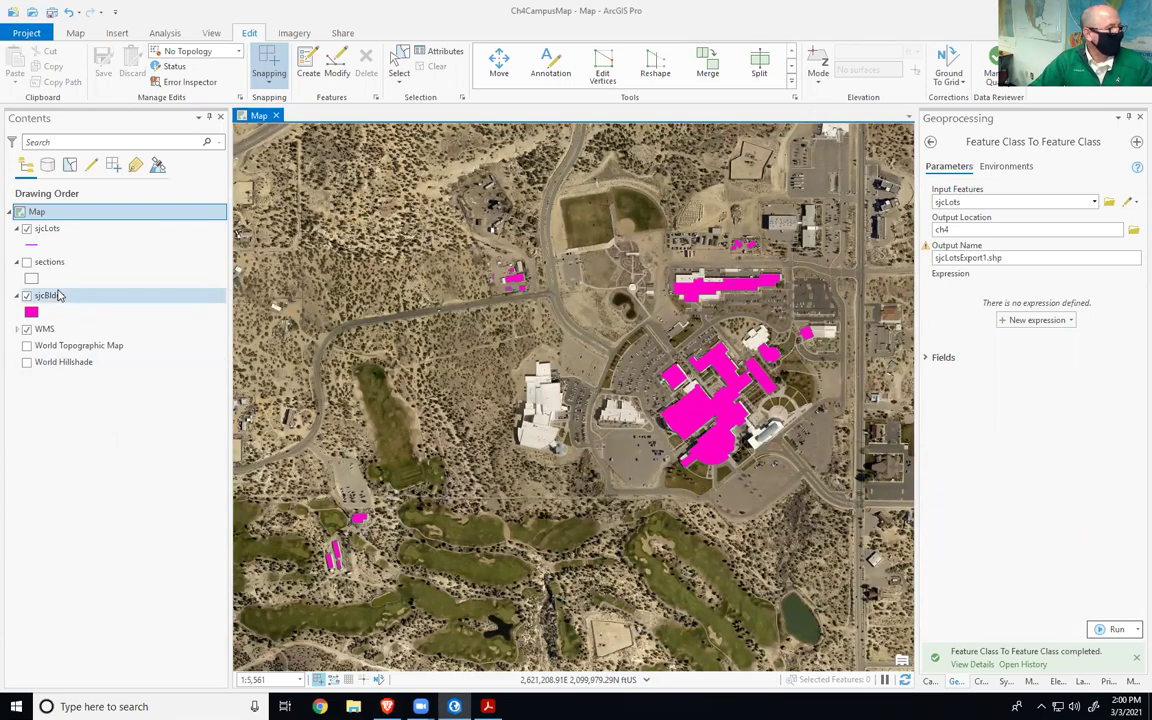
{"action": "left_click", "coordinate": [310, 63]}
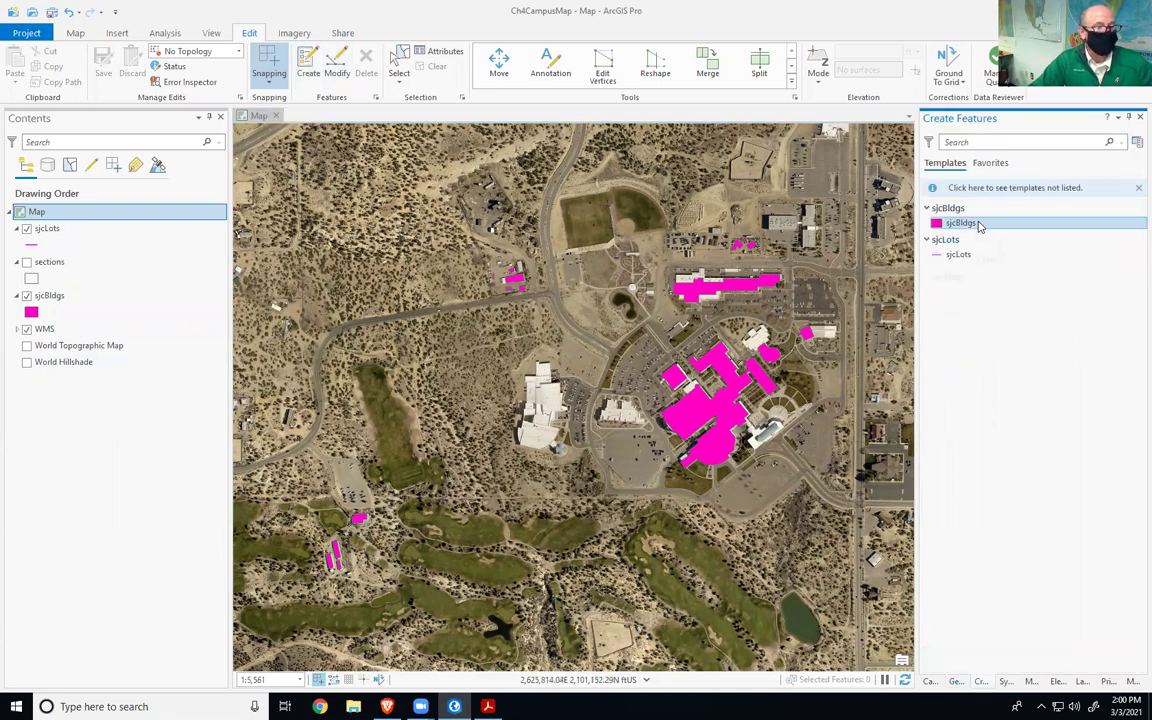
{"action": "left_click", "coordinate": [978, 228]}
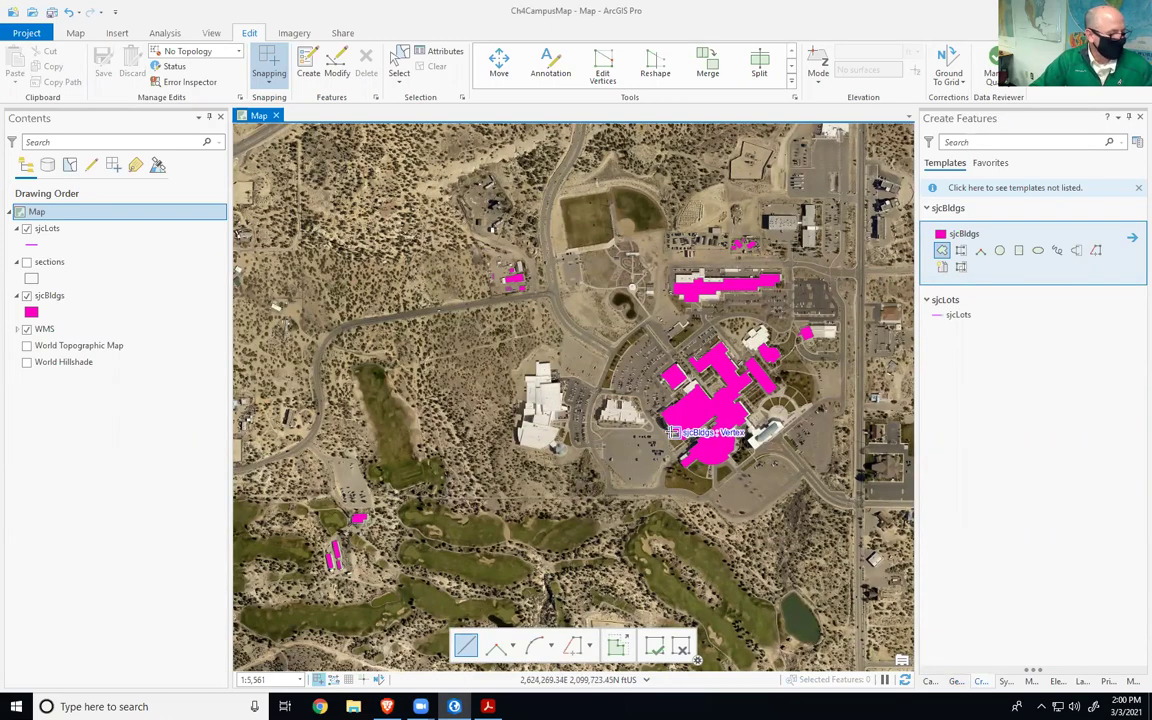
- Start the sjcBldgs polygon of the large undigitized building west of the campus core, placing two vertices along its northern wall
{"action": "scroll", "coordinate": [545, 443], "scroll_direction": "up", "scroll_amount": 3}
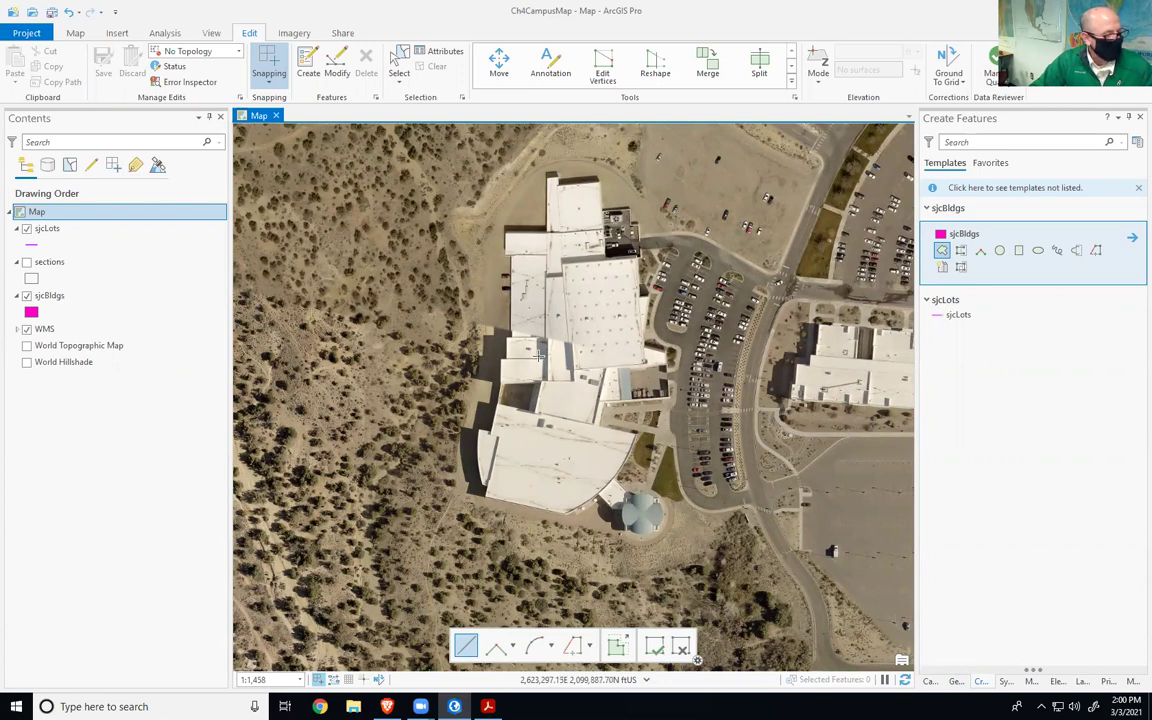
{"action": "left_click_drag", "start_coordinate": [486, 320], "coordinate": [613, 371]}
{"action": "scroll", "coordinate": [613, 370], "scroll_direction": "up", "scroll_amount": 1}
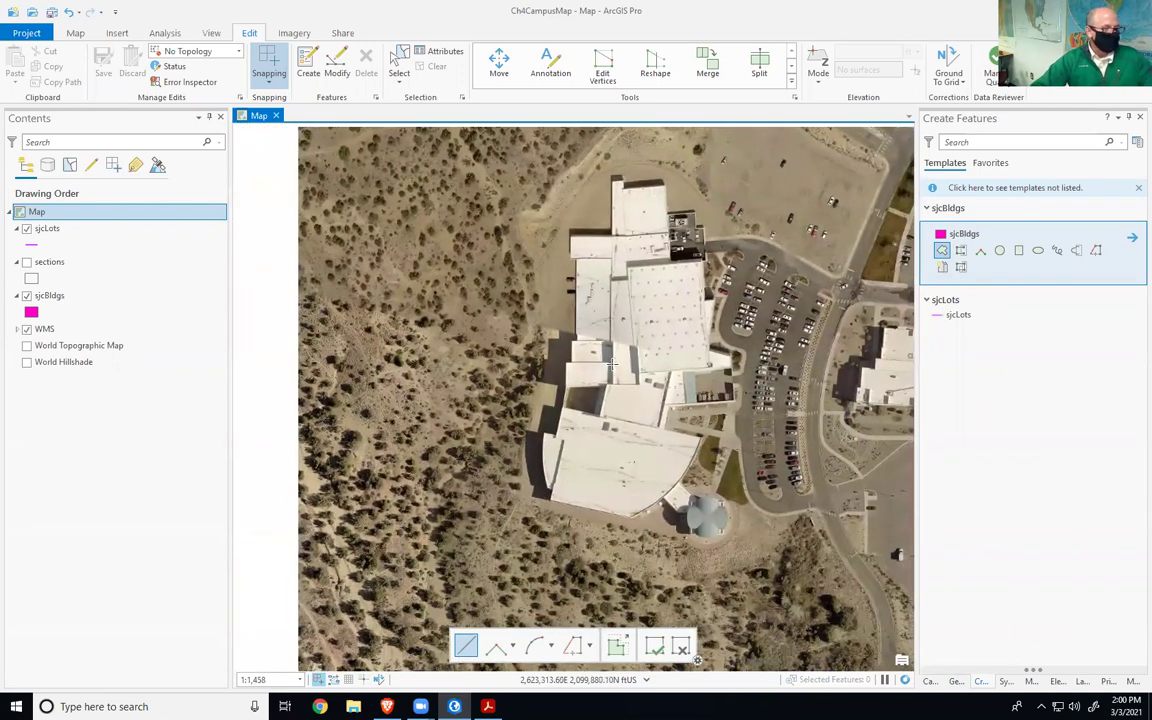
{"action": "scroll", "coordinate": [613, 364], "scroll_direction": "up", "scroll_amount": 1}
{"action": "left_click_drag", "start_coordinate": [613, 364], "coordinate": [726, 560]}
{"action": "scroll", "coordinate": [671, 435], "scroll_direction": "up", "scroll_amount": 1}
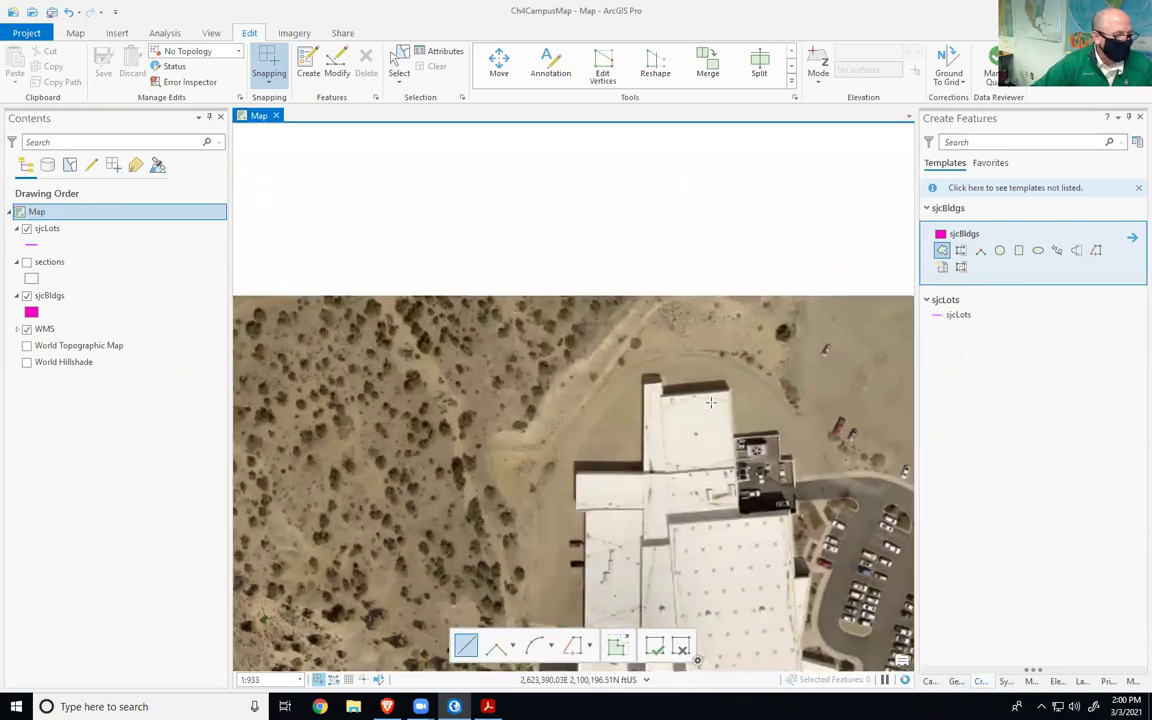
{"action": "scroll", "coordinate": [710, 402], "scroll_direction": "up", "scroll_amount": 2}
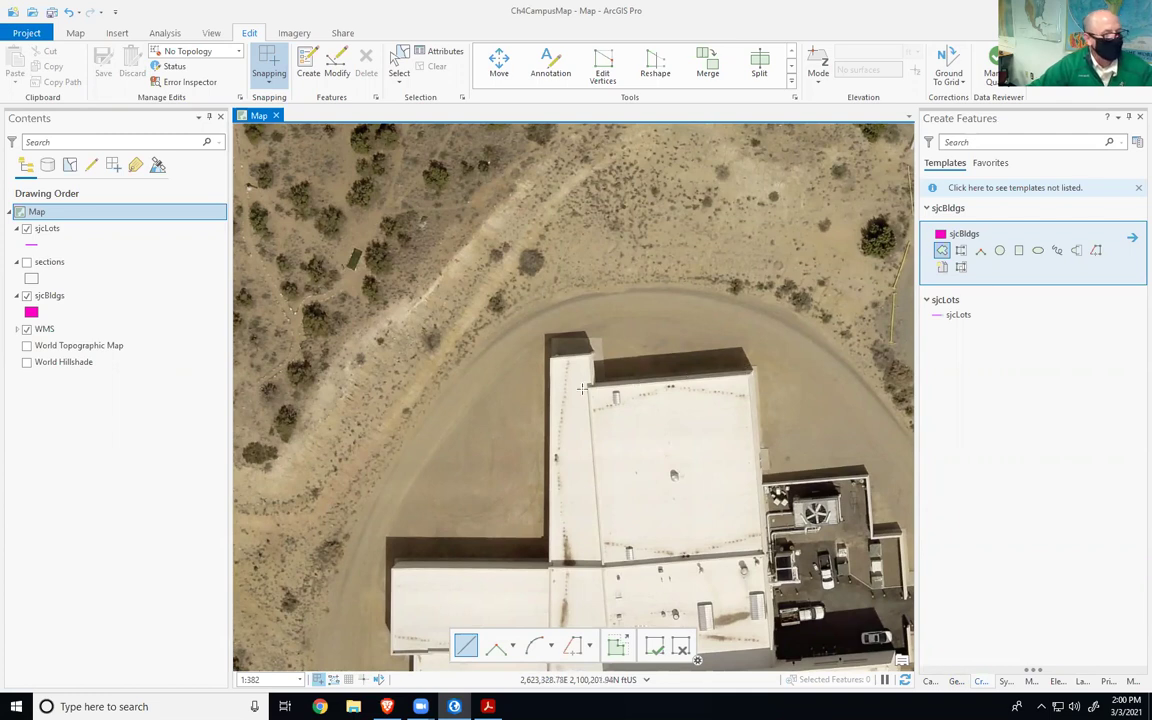
{"action": "left_click", "coordinate": [756, 364]}
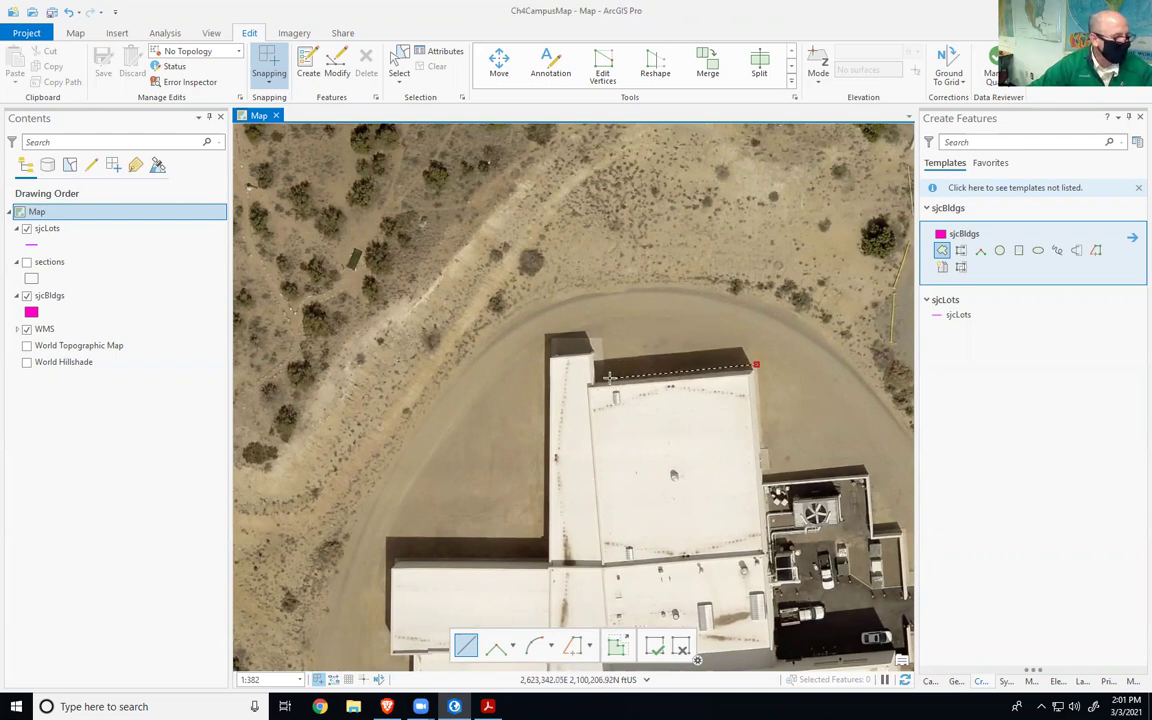
{"action": "left_click", "coordinate": [605, 379]}
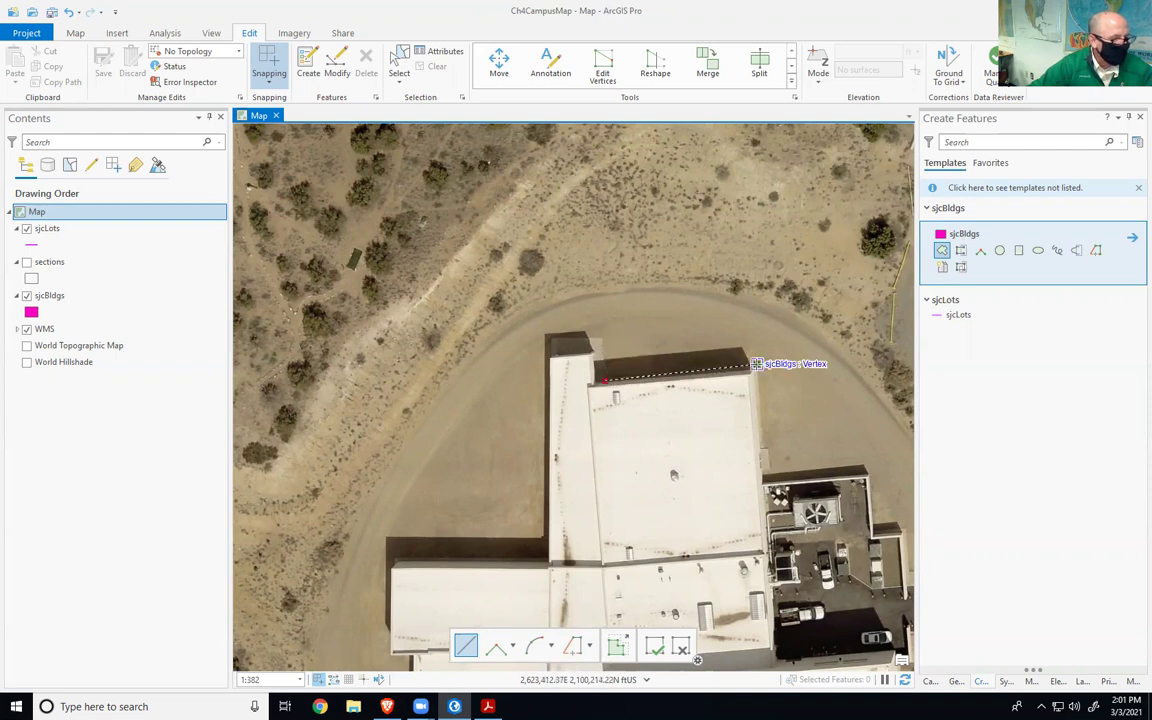